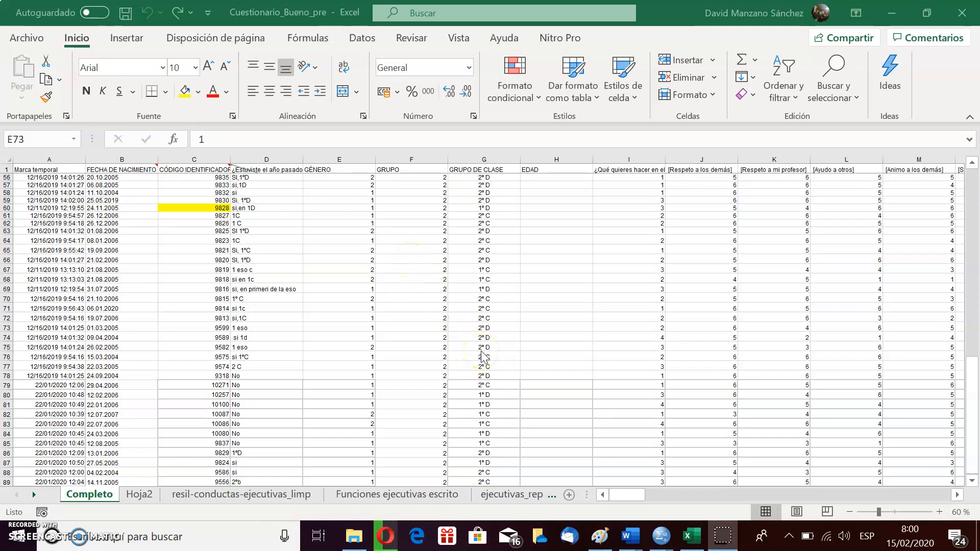
Step: Copy the questionnaire data from cell B37 through column FU, row 89 in the Completo sheet
{"action": "left_click_drag", "start_coordinate": [974, 367], "coordinate": [973, 258]}
{"action": "left_click", "coordinate": [559, 218]}
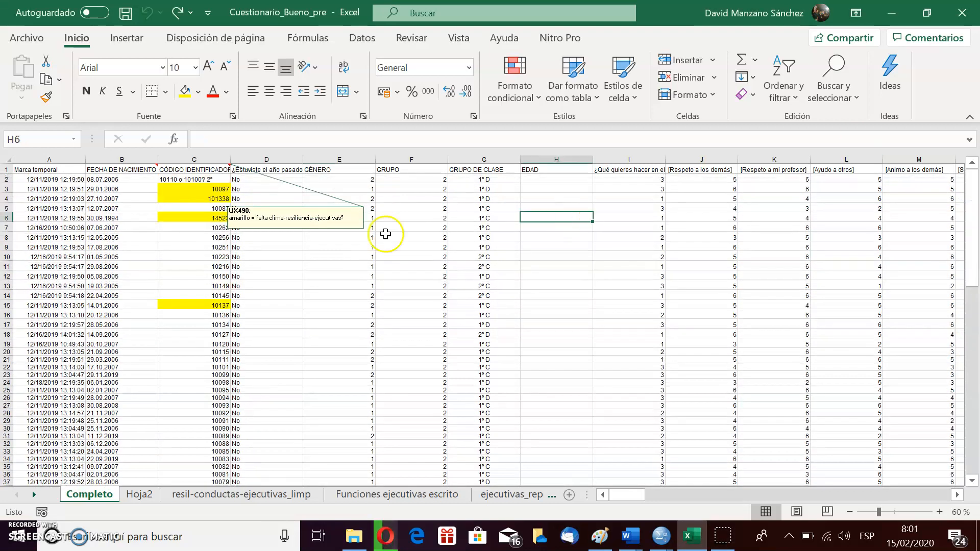
{"action": "left_click", "coordinate": [347, 215]}
{"action": "left_click_drag", "start_coordinate": [976, 189], "coordinate": [969, 308]}
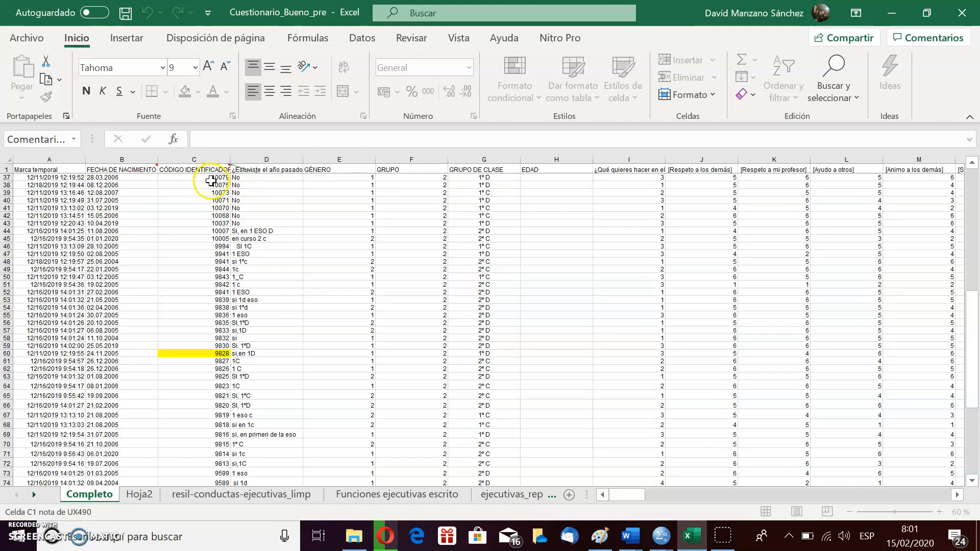
{"action": "left_click", "coordinate": [211, 180]}
{"action": "left_click_drag", "start_coordinate": [146, 184], "coordinate": [823, 450]}
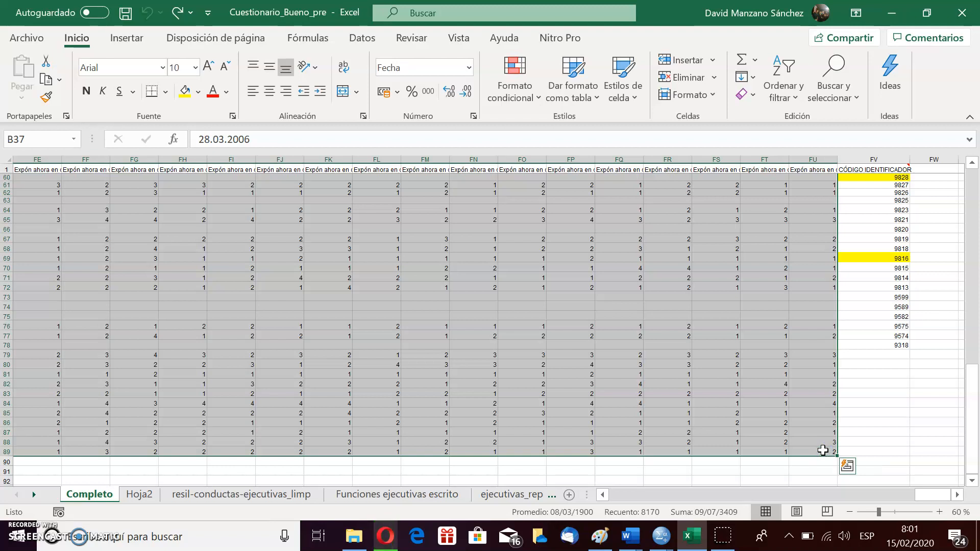
{"action": "key", "text": "ctrl+c"}
Step: Switch to the Final_pre_solo.sav dataset in SPSS and show its case data from the first Fecha_1 entry
{"action": "left_click", "coordinate": [664, 540]}
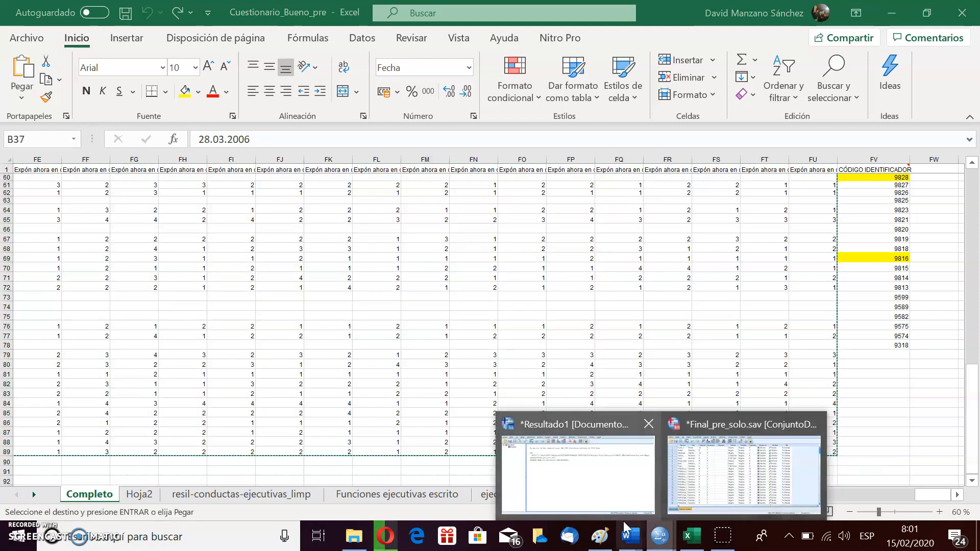
{"action": "left_click", "coordinate": [720, 485]}
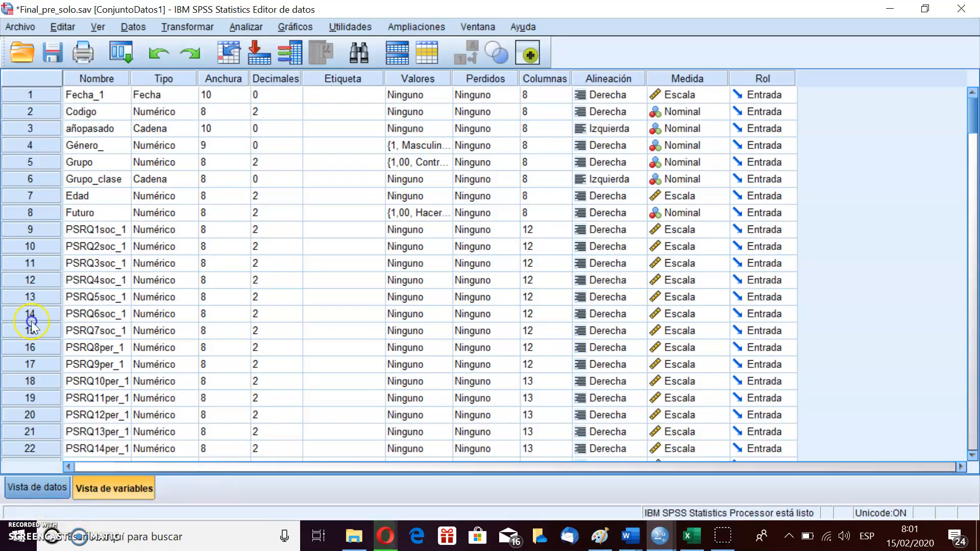
{"action": "left_click", "coordinate": [49, 489]}
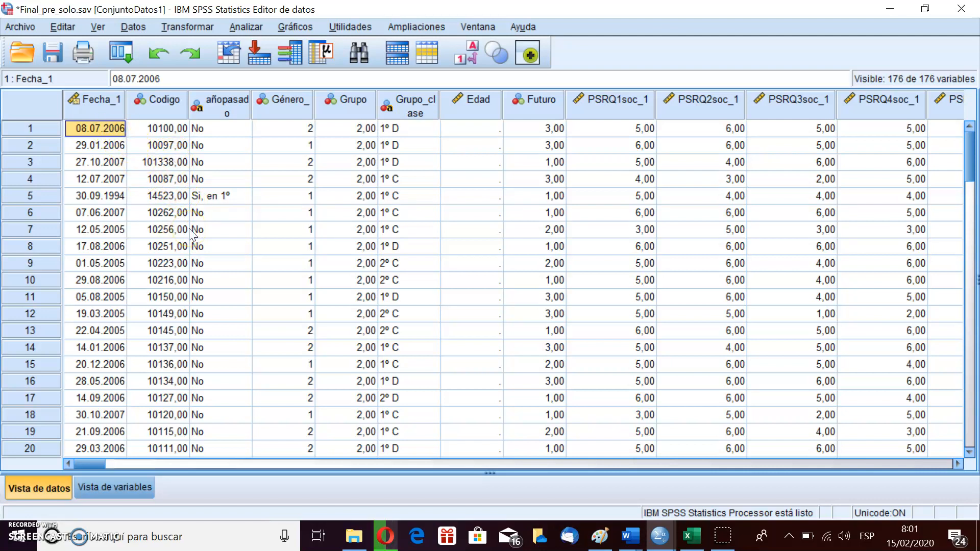
{"action": "left_click", "coordinate": [119, 161]}
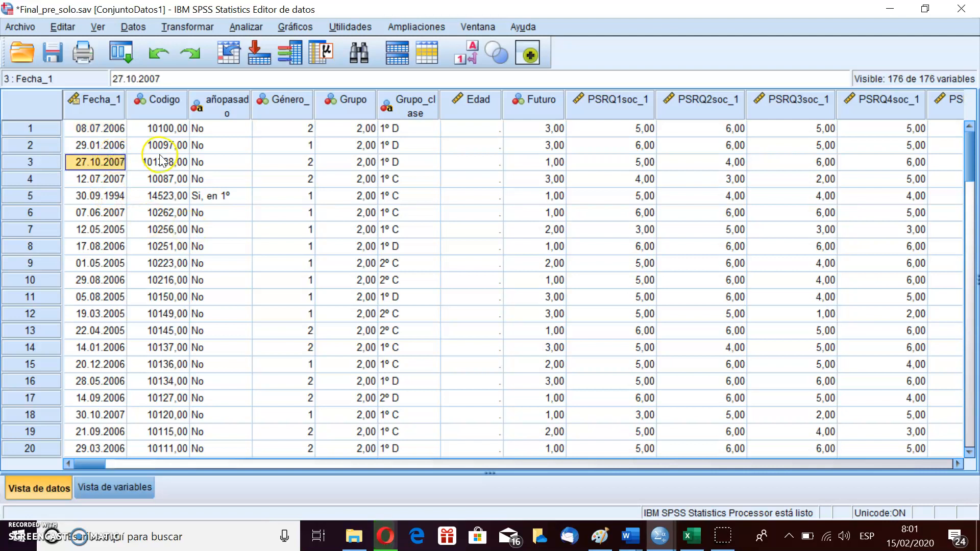
{"action": "left_click", "coordinate": [111, 133]}
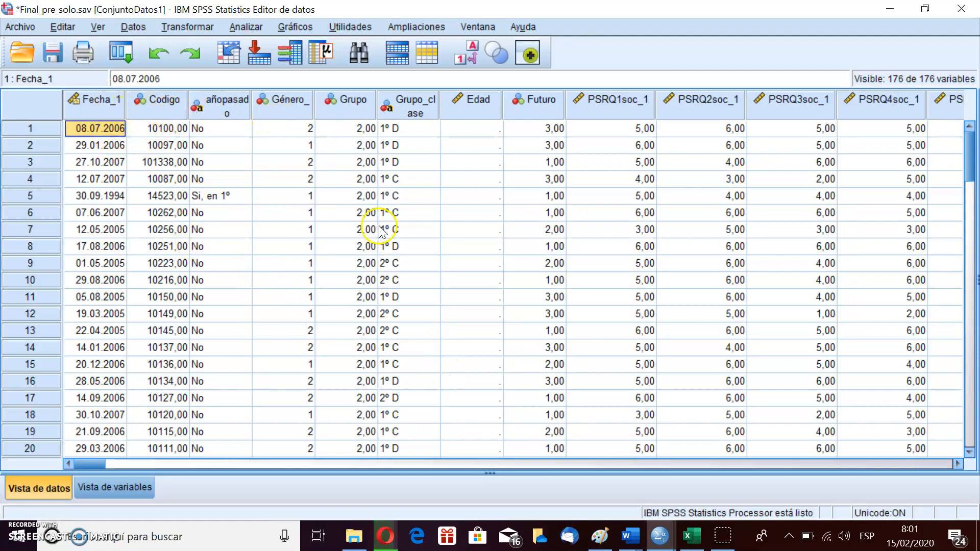
Step: Delete cases 21 to 70 from the dataset and return to the first cases
{"action": "left_click_drag", "start_coordinate": [973, 158], "coordinate": [973, 165]}
{"action": "left_click_drag", "start_coordinate": [50, 424], "coordinate": [57, 337]}
{"action": "right_click", "coordinate": [56, 334]}
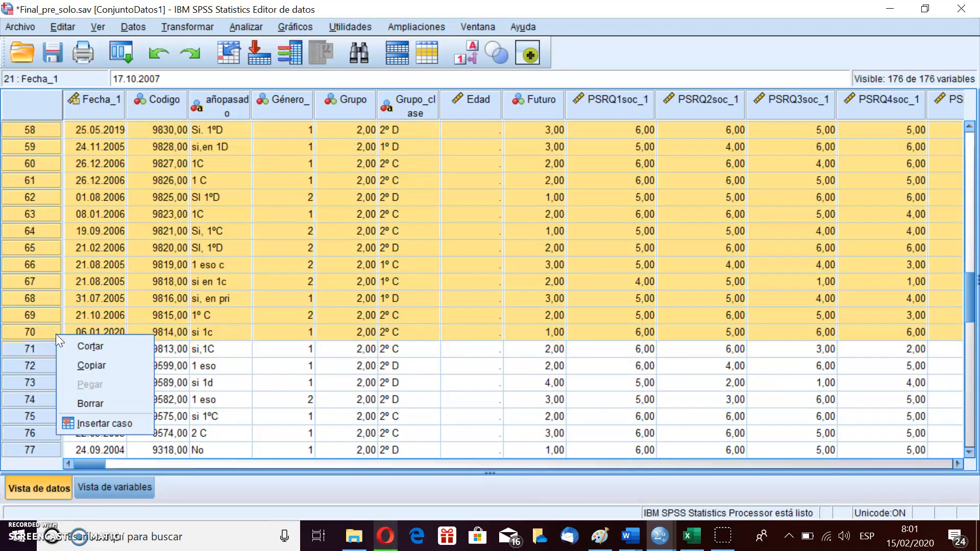
{"action": "left_click", "coordinate": [77, 406]}
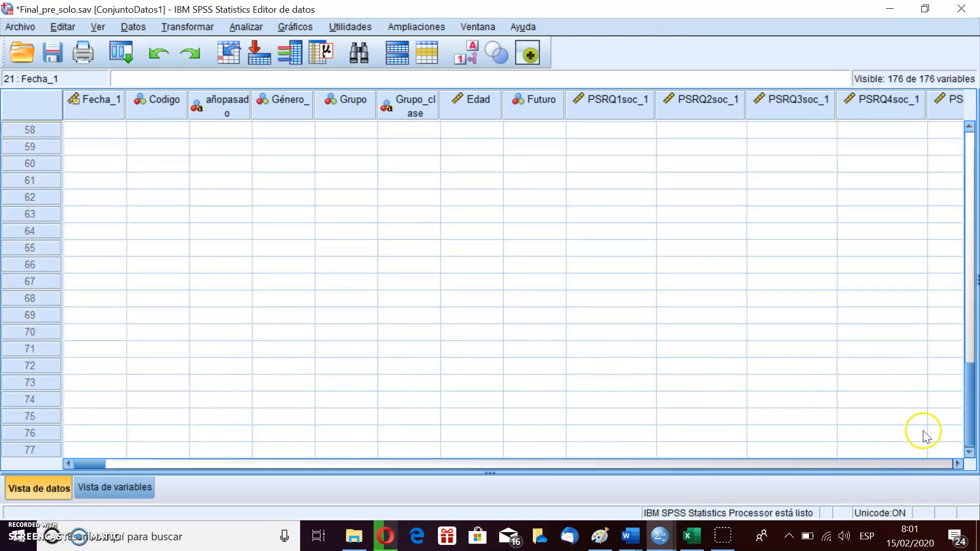
{"action": "left_click_drag", "start_coordinate": [969, 394], "coordinate": [973, 174]}
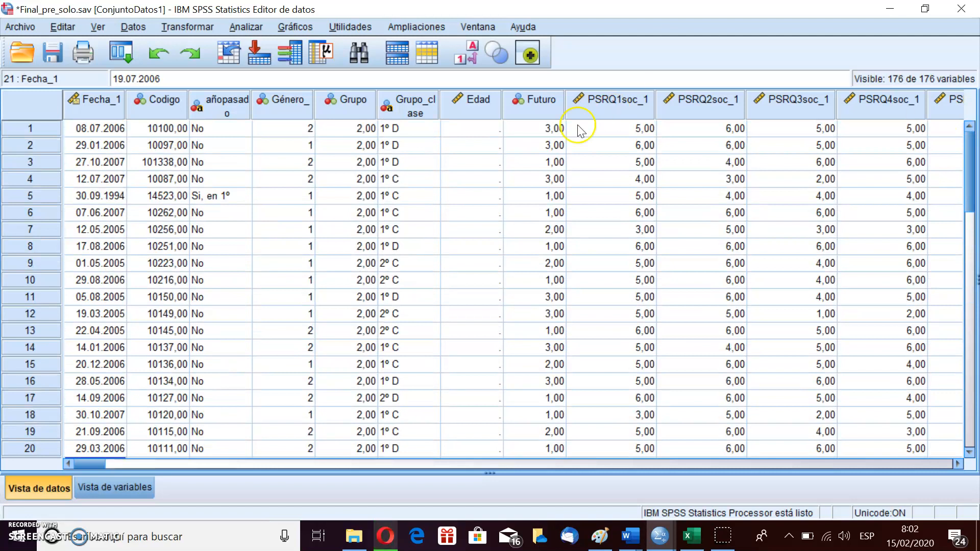
{"action": "left_click", "coordinate": [318, 146]}
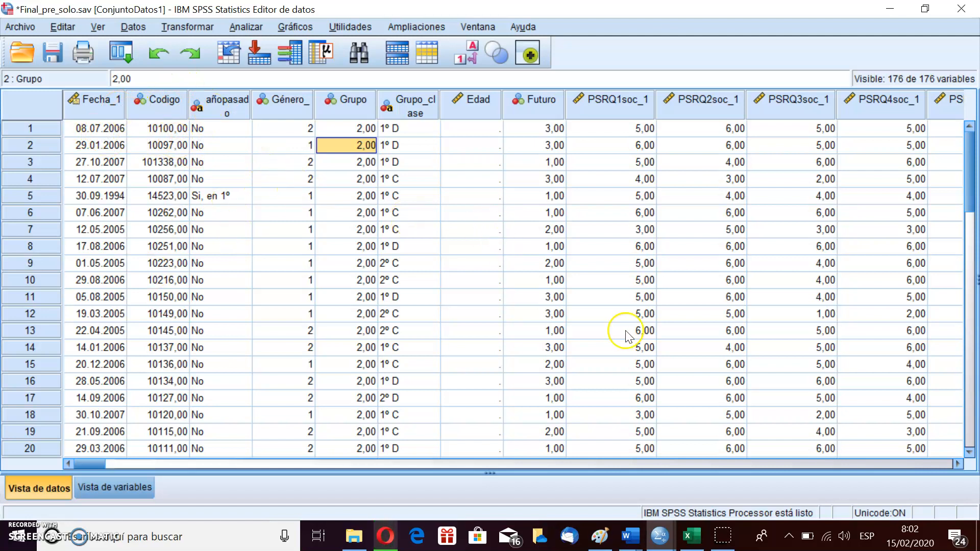
{"action": "left_click", "coordinate": [100, 477]}
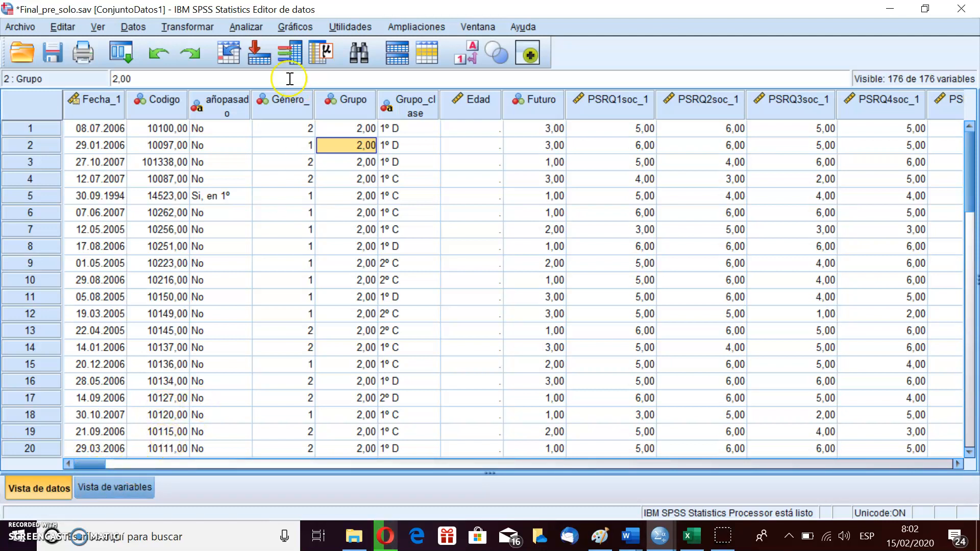
Step: Run Descriptives on the variables PSRQ1soc_1 through PSRQ14per_1
{"action": "left_click", "coordinate": [242, 28]}
{"action": "mouse_move", "coordinate": [360, 63]}
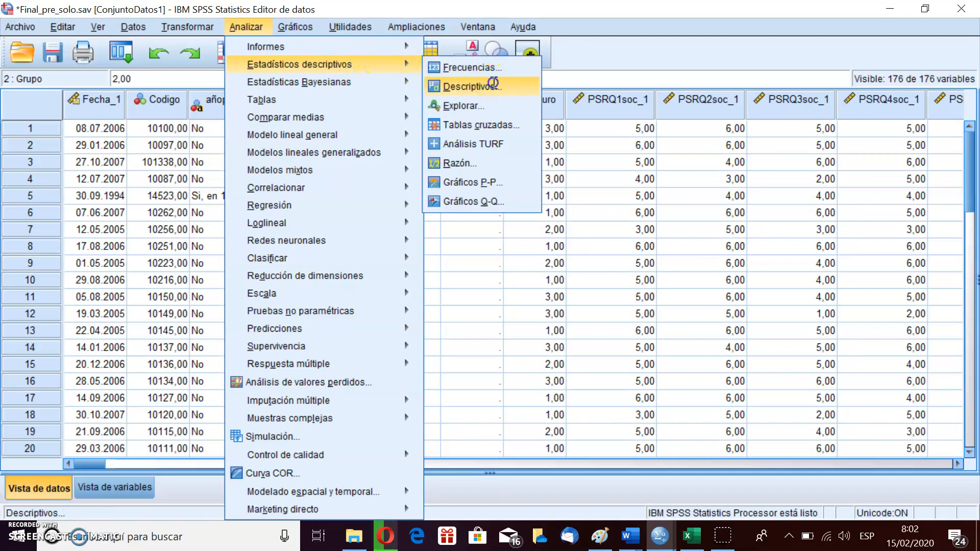
{"action": "left_click", "coordinate": [493, 84]}
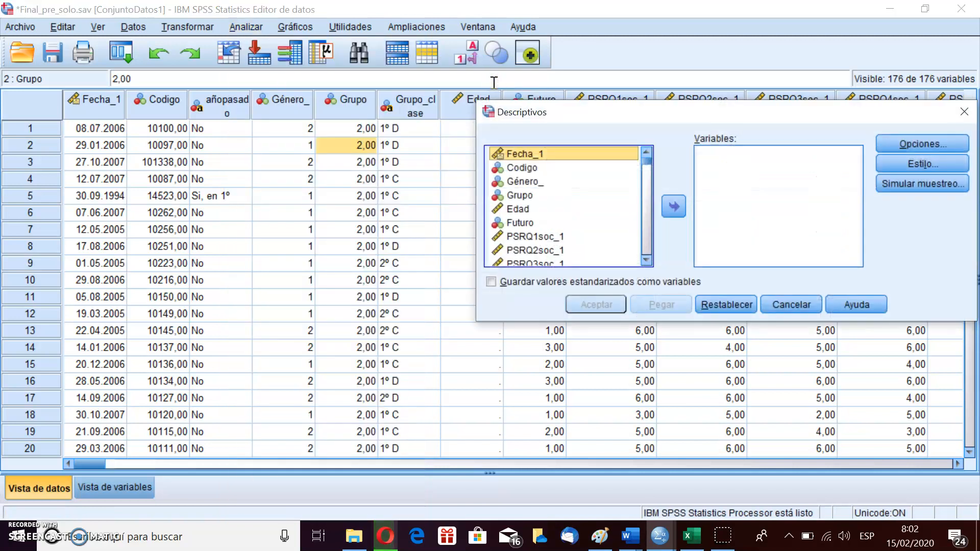
{"action": "left_click", "coordinate": [577, 237]}
{"action": "left_click", "coordinate": [645, 261]}
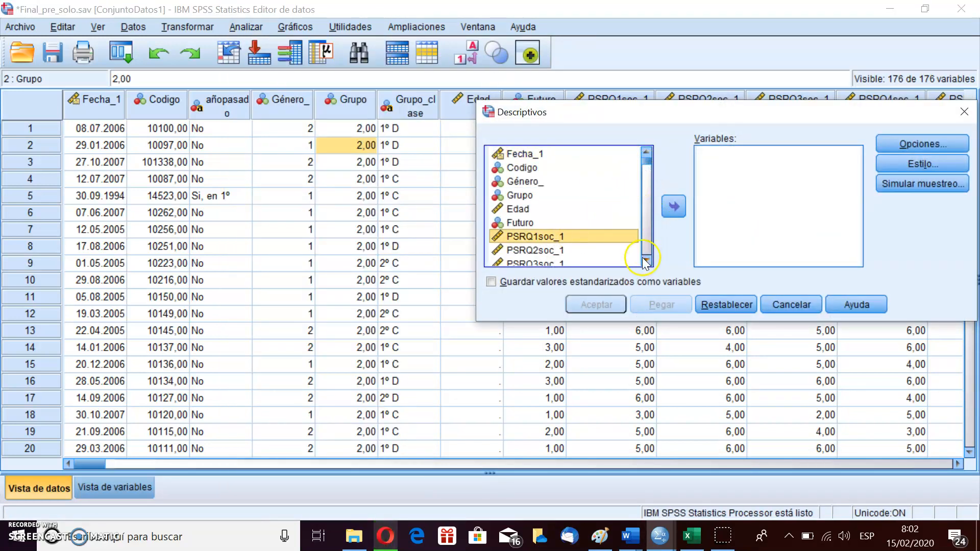
{"action": "left_click", "coordinate": [644, 261]}
{"action": "left_click", "coordinate": [645, 261]}
{"action": "left_click", "coordinate": [645, 261]}
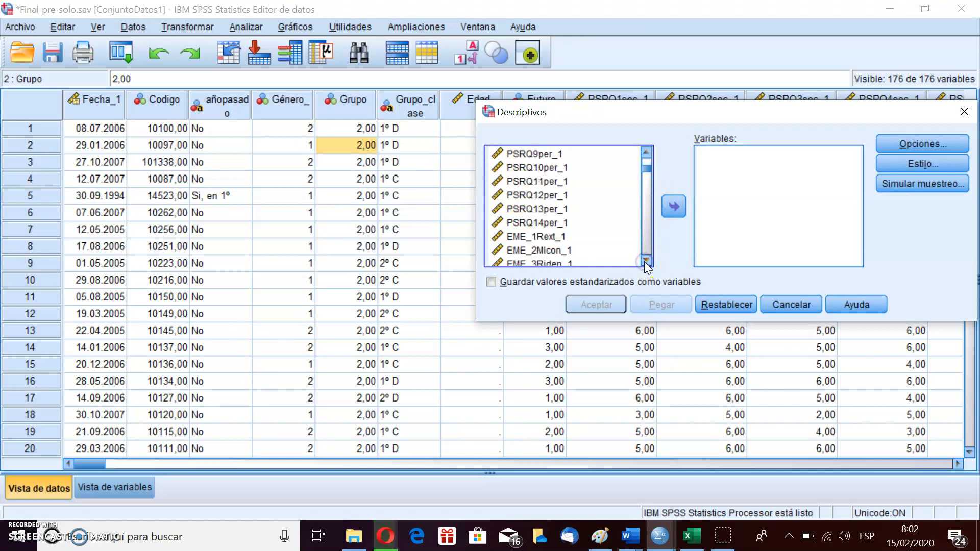
{"action": "right_click", "coordinate": [572, 228]}
{"action": "left_click", "coordinate": [549, 222]}
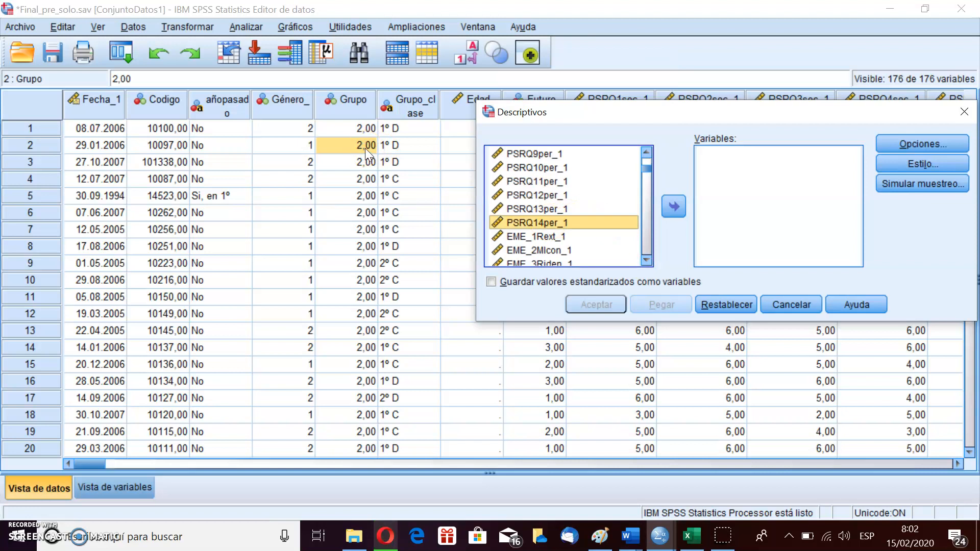
{"action": "left_click", "coordinate": [648, 151]}
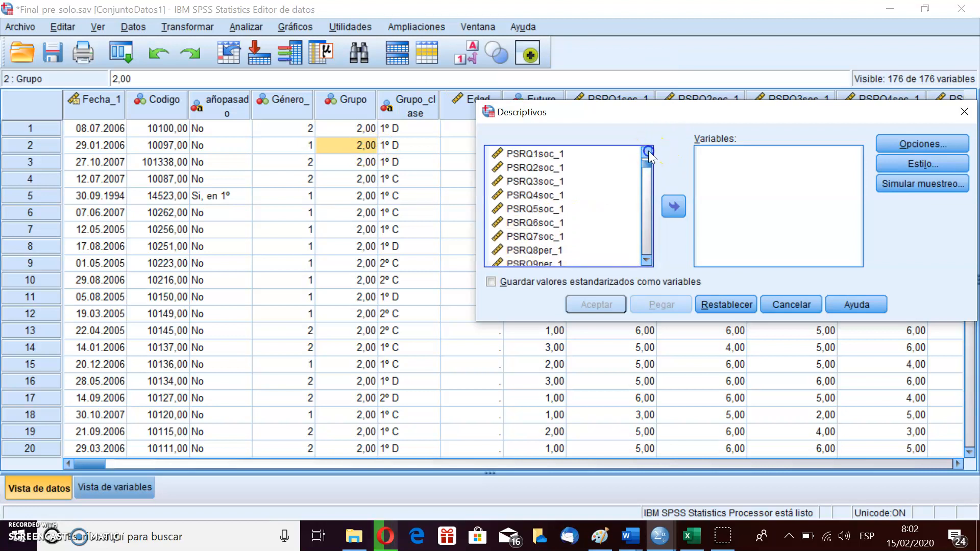
{"action": "left_click", "coordinate": [648, 151]}
{"action": "left_click_drag", "start_coordinate": [546, 171], "coordinate": [536, 262]}
{"action": "left_click", "coordinate": [673, 206]}
{"action": "left_click", "coordinate": [598, 303]}
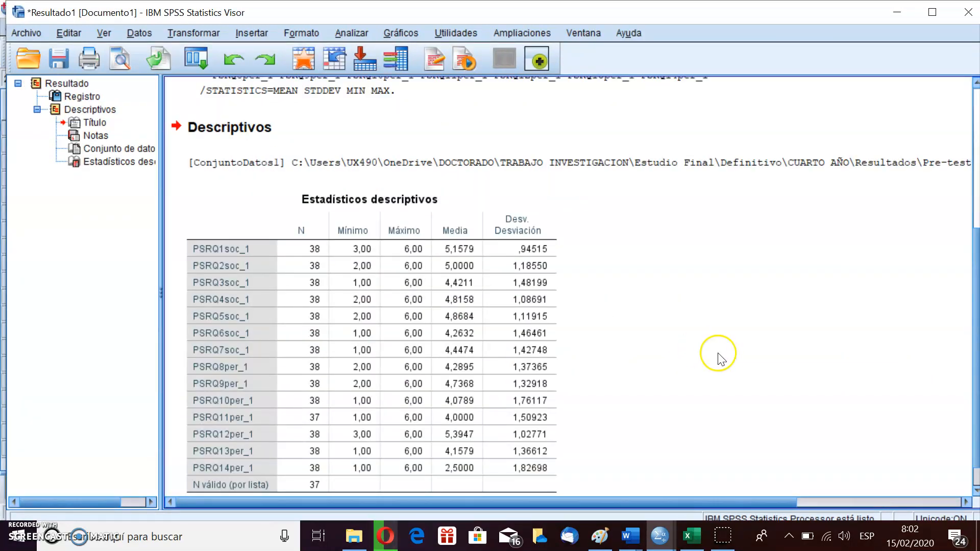
Step: Compare the N values in the descriptives table and locate the PSRQ11per_1 column in the case data
{"action": "left_click_drag", "start_coordinate": [976, 442], "coordinate": [976, 461]}
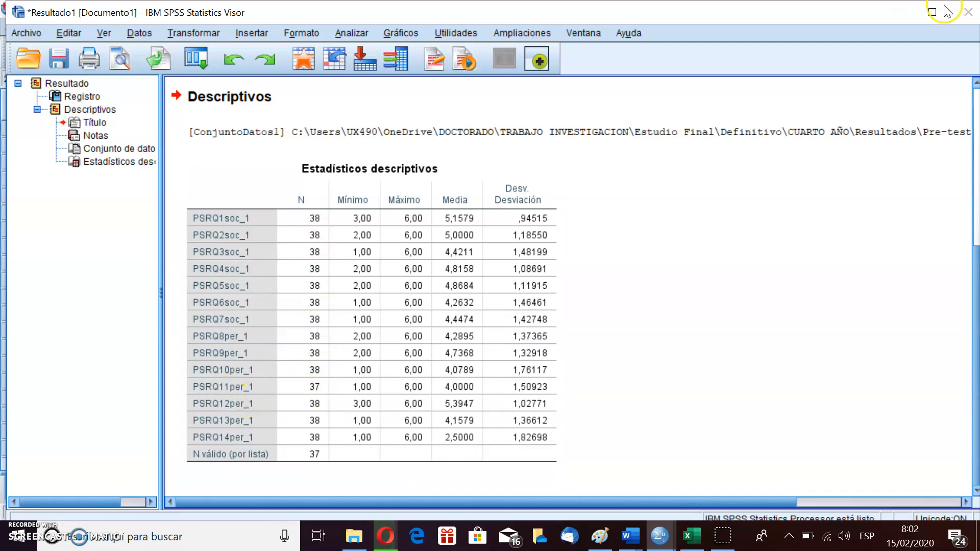
{"action": "left_click", "coordinate": [897, 12]}
{"action": "left_click", "coordinate": [705, 100]}
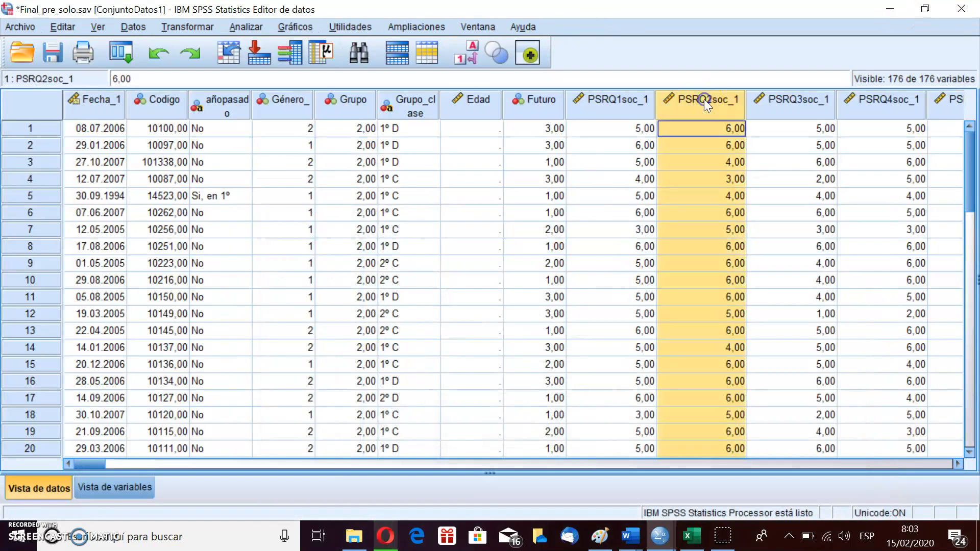
{"action": "left_click", "coordinate": [814, 163]}
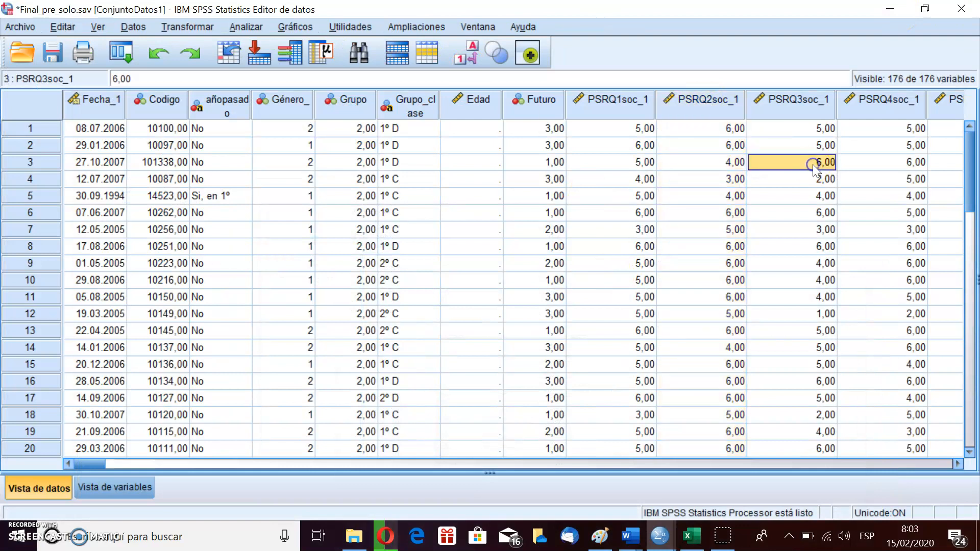
{"action": "key", "text": "Right"}
{"action": "key", "text": "Right"}
{"action": "key", "text": "Right"}
{"action": "key", "text": "Right"}
{"action": "key", "text": "Right"}
{"action": "key", "text": "Right"}
{"action": "key", "text": "Right"}
{"action": "key", "text": "Right"}
{"action": "key", "text": "Right"}
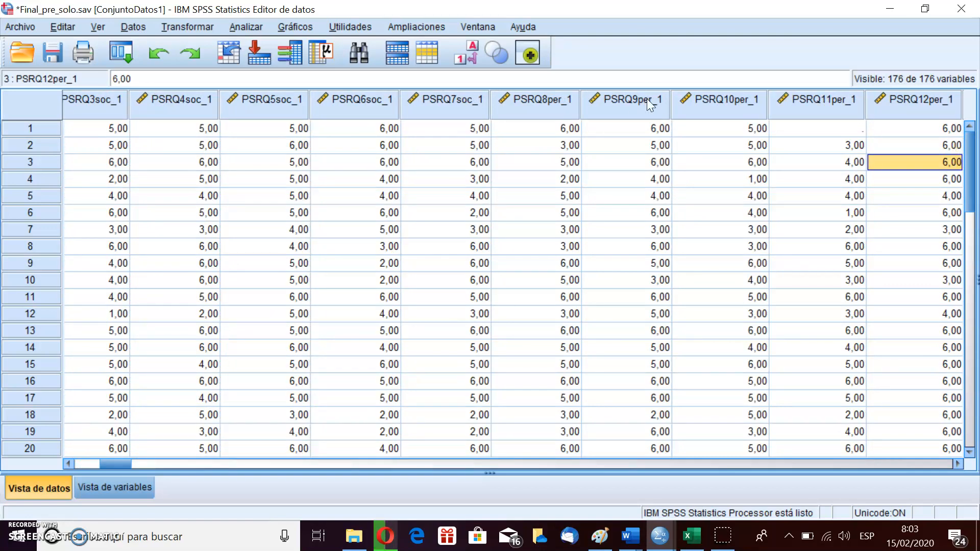
Step: Try the value 9 for case 1 in PSRQ11per_1 and clear that cell again
{"action": "left_click", "coordinate": [836, 128]}
{"action": "type", "text": "9"}
{"action": "key", "text": "Return"}
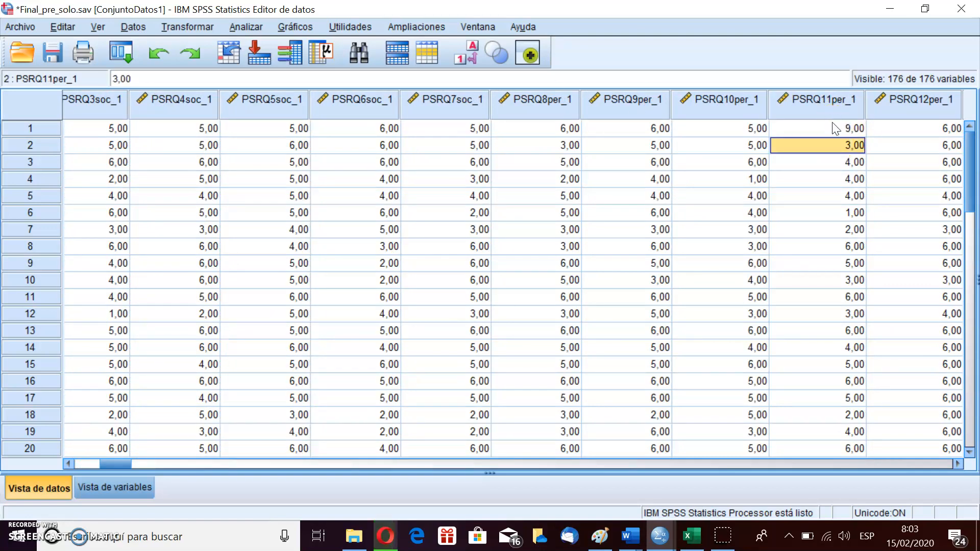
{"action": "left_click", "coordinate": [832, 123]}
{"action": "key", "text": "BackSpace"}
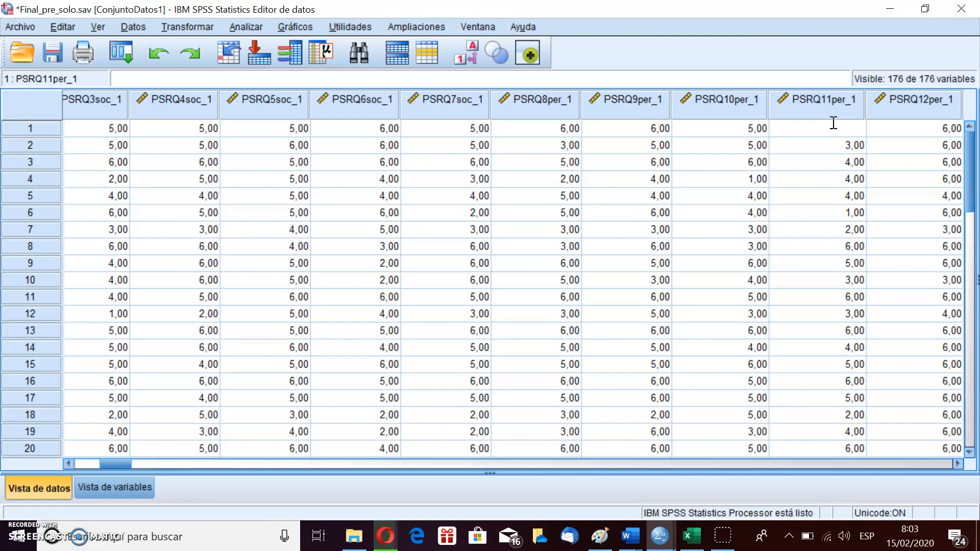
{"action": "left_click", "coordinate": [831, 161]}
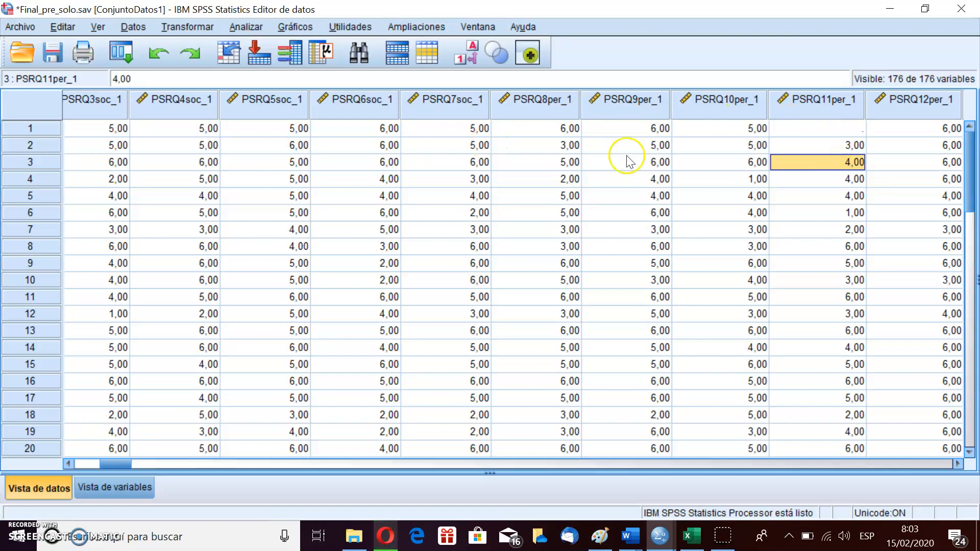
{"action": "left_click", "coordinate": [819, 133]}
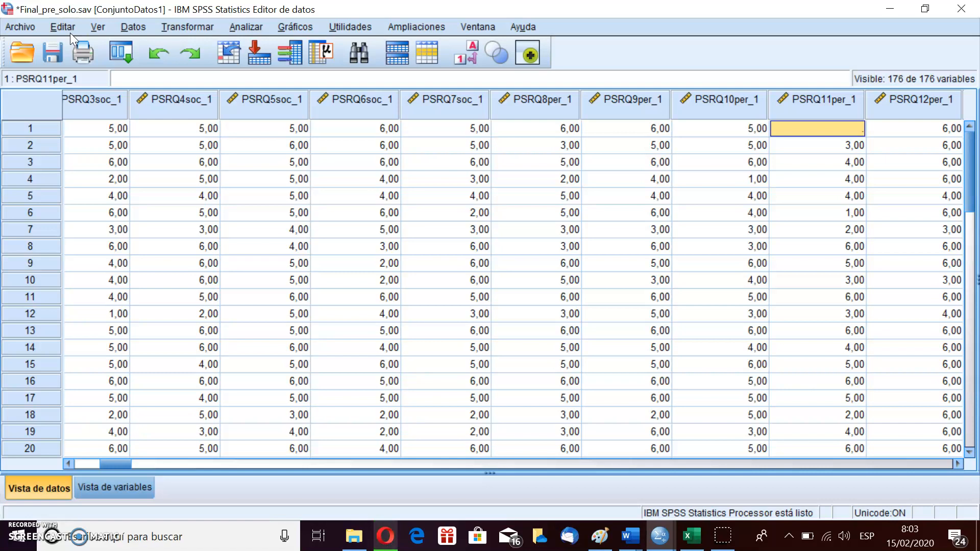
{"action": "left_click", "coordinate": [98, 27]}
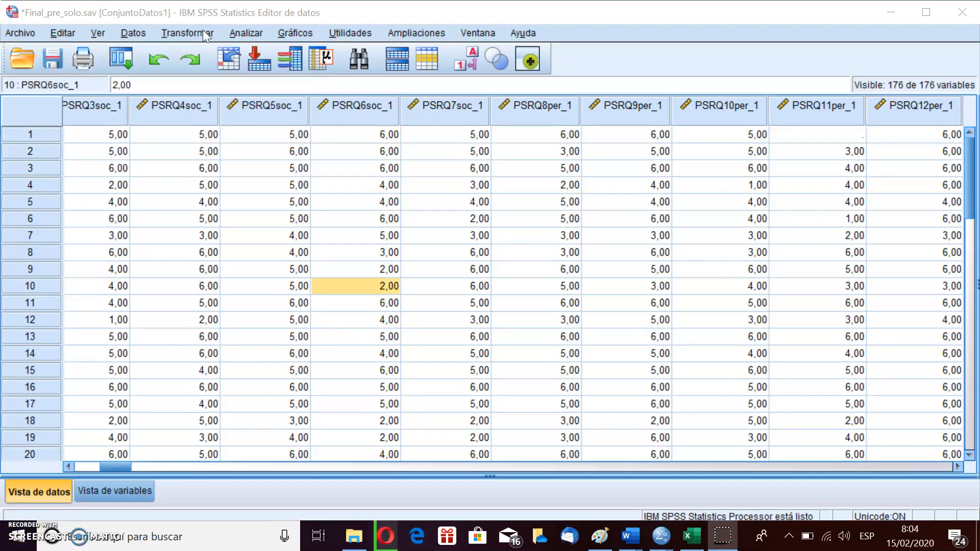
Step: Start replacing missing values and add PSRQ11per_1 as the variable to process
{"action": "left_click", "coordinate": [203, 30]}
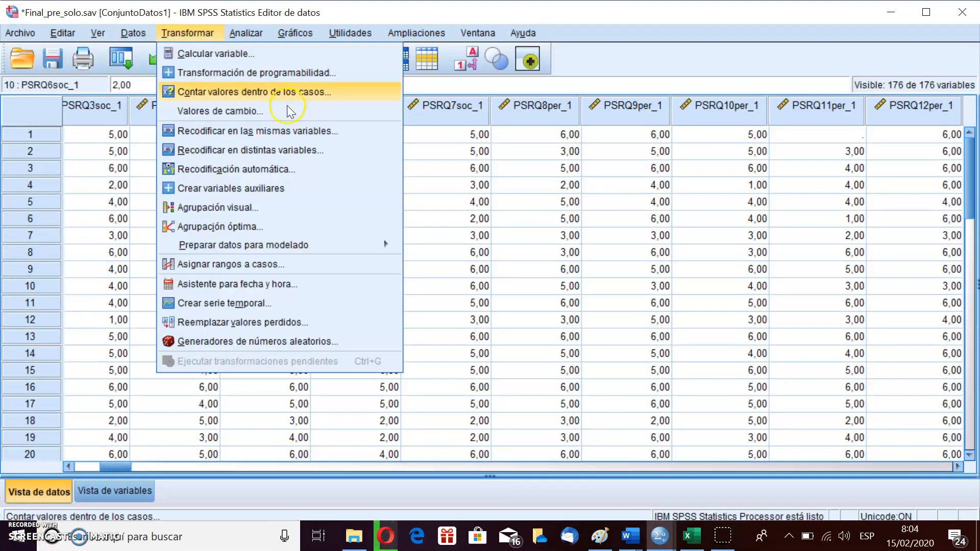
{"action": "left_click", "coordinate": [237, 320]}
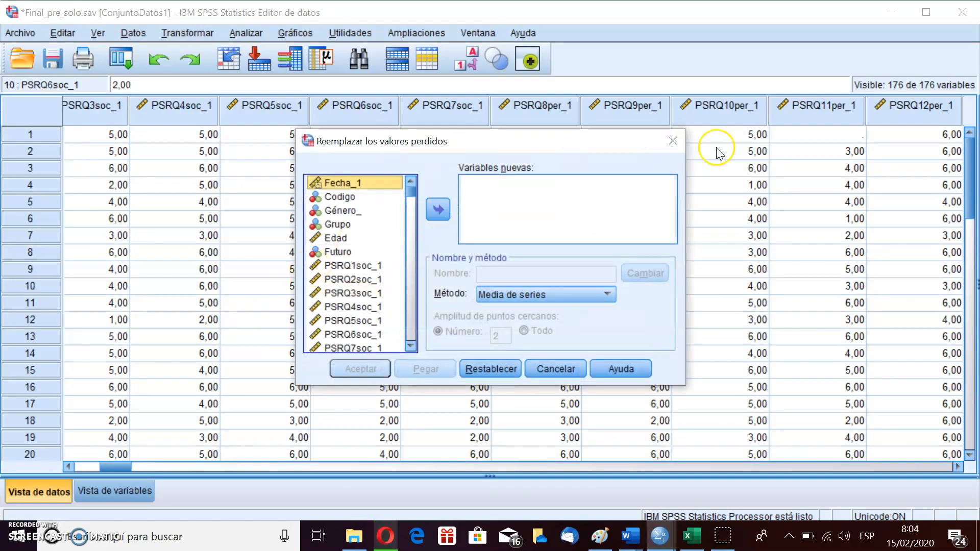
{"action": "left_click", "coordinate": [410, 347]}
{"action": "left_click", "coordinate": [410, 348]}
{"action": "left_click", "coordinate": [410, 347]}
{"action": "left_click", "coordinate": [411, 347]}
{"action": "left_click", "coordinate": [411, 347]}
{"action": "left_click", "coordinate": [386, 335]}
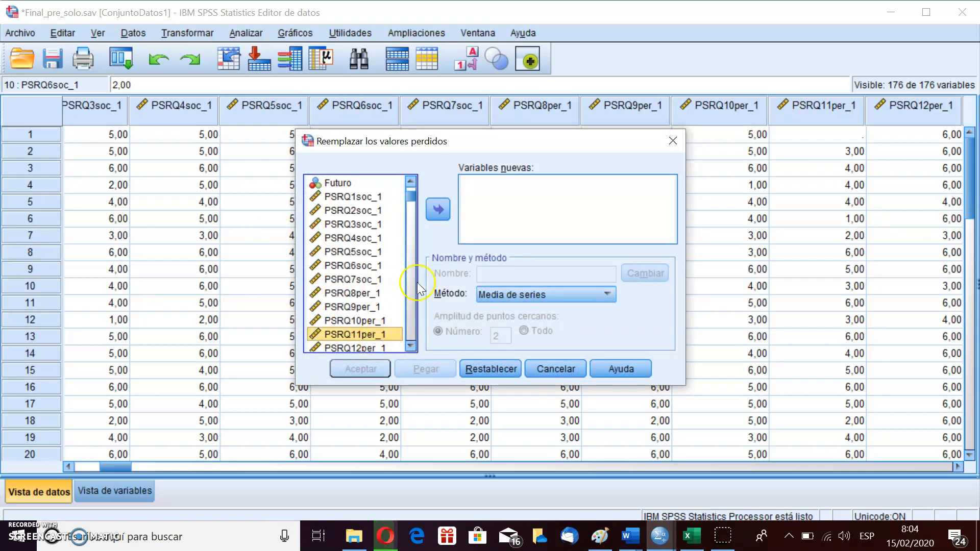
{"action": "left_click", "coordinate": [438, 208]}
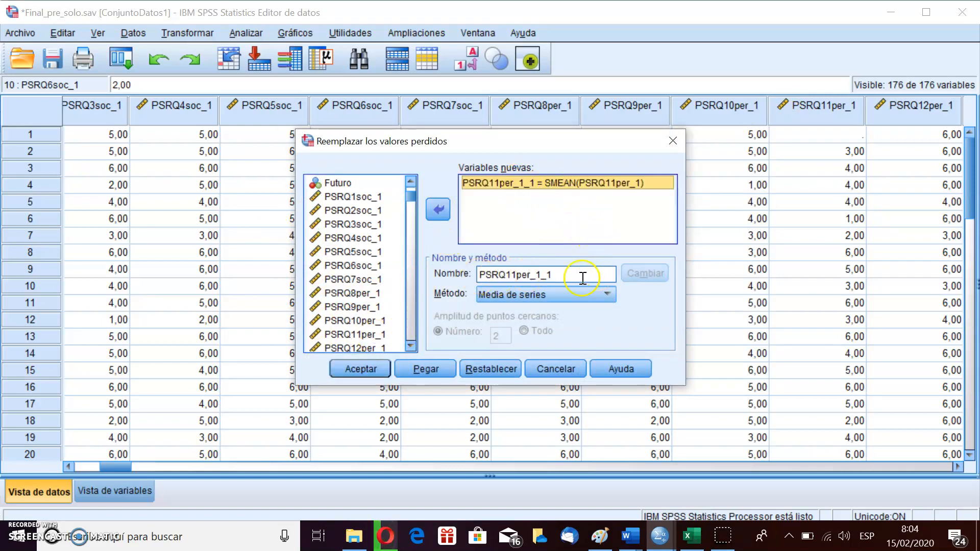
Step: Choose the series mean (Media de series) as the method for PSRQ11per_1_1 and run the replacement
{"action": "left_click", "coordinate": [516, 294]}
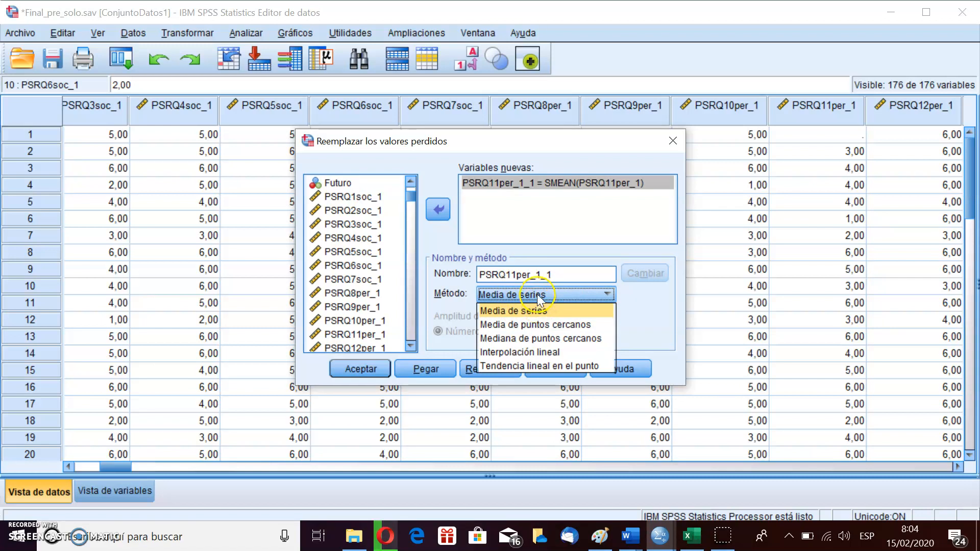
{"action": "left_click", "coordinate": [524, 306]}
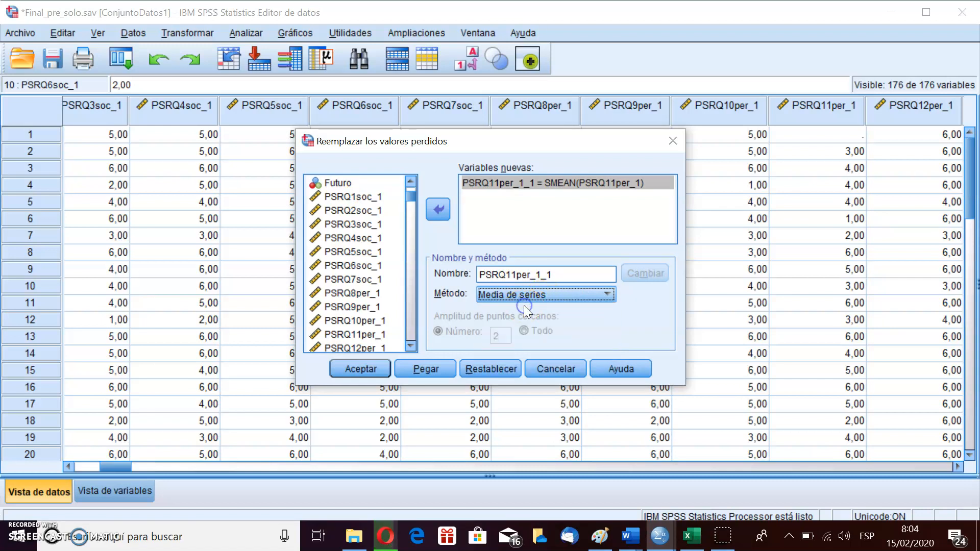
{"action": "left_click", "coordinate": [371, 370]}
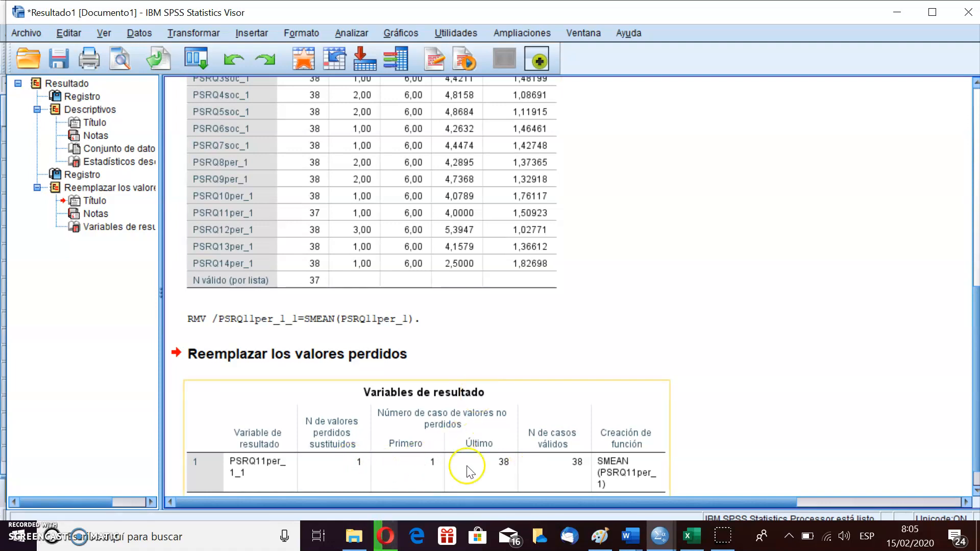
{"action": "left_click", "coordinate": [698, 415]}
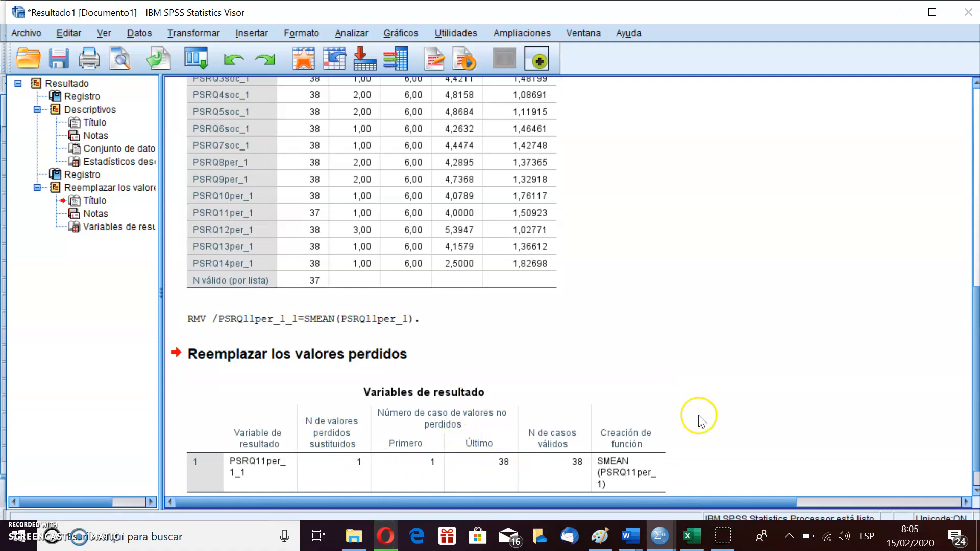
Step: Examine the new PSRQ11per_1_1 variable in the variable definitions and its case 1 value in the data
{"action": "left_click", "coordinate": [904, 19]}
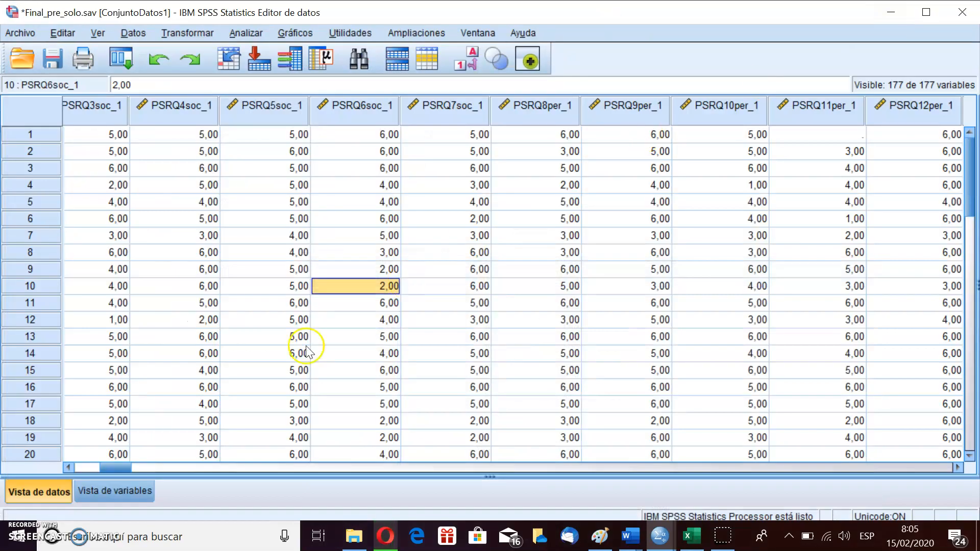
{"action": "left_click", "coordinate": [129, 490]}
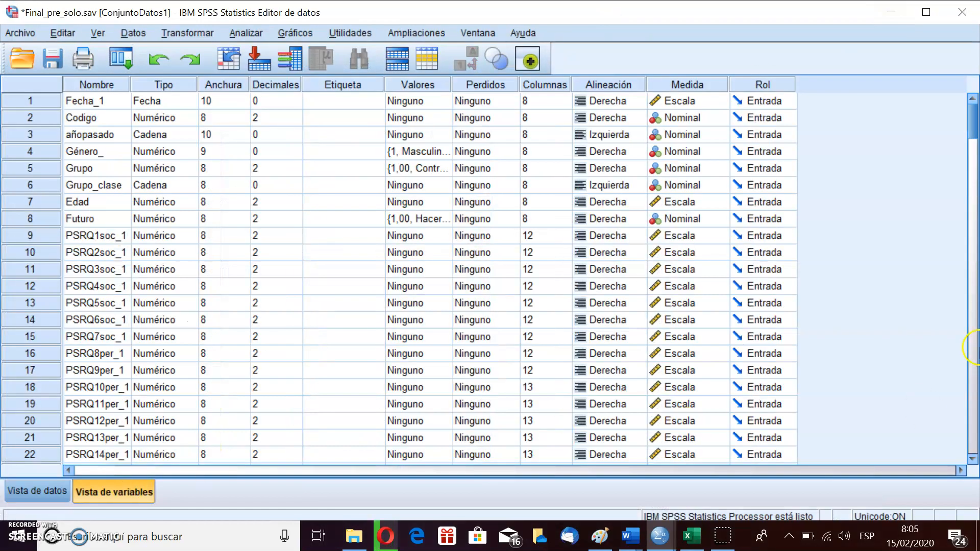
{"action": "left_click_drag", "start_coordinate": [971, 100], "coordinate": [956, 392]}
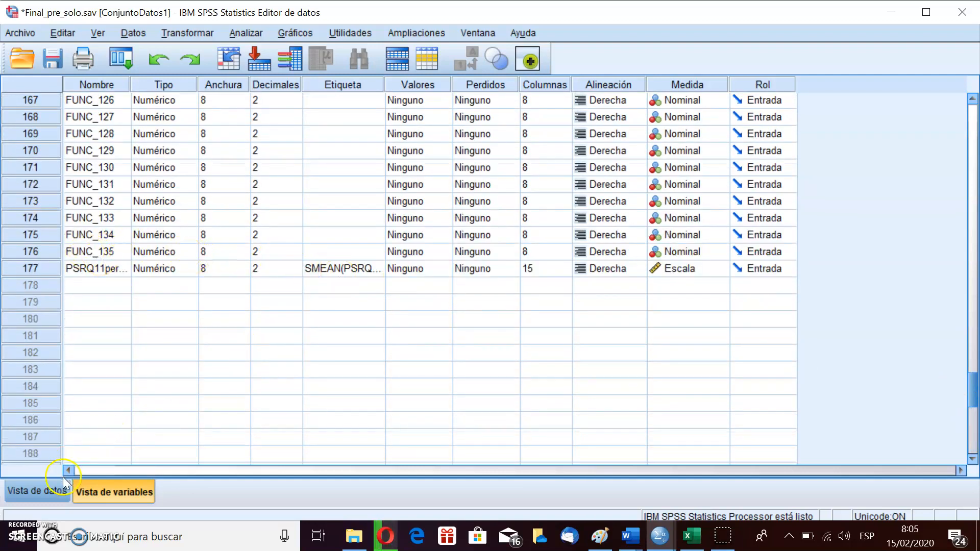
{"action": "left_click", "coordinate": [55, 492]}
{"action": "left_click_drag", "start_coordinate": [122, 465], "coordinate": [588, 494]}
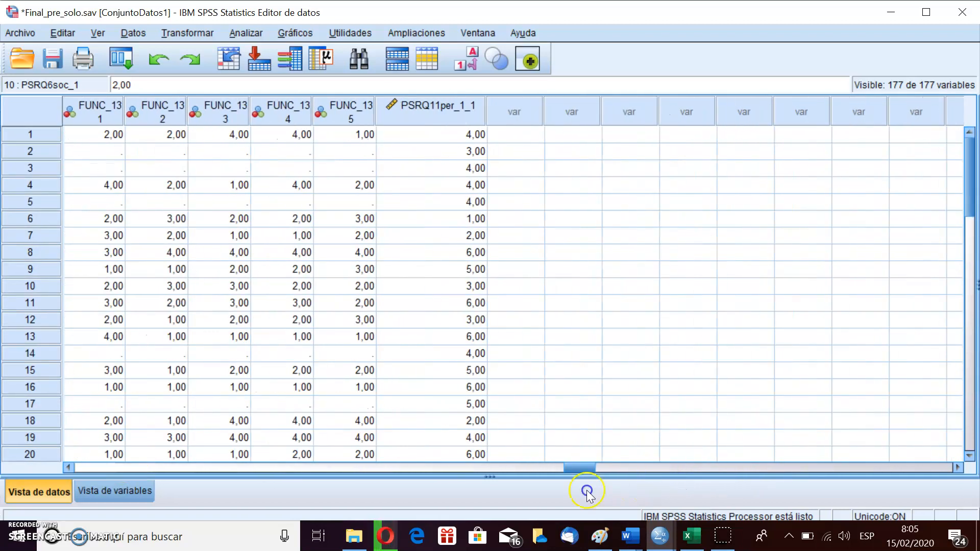
{"action": "left_click", "coordinate": [476, 151]}
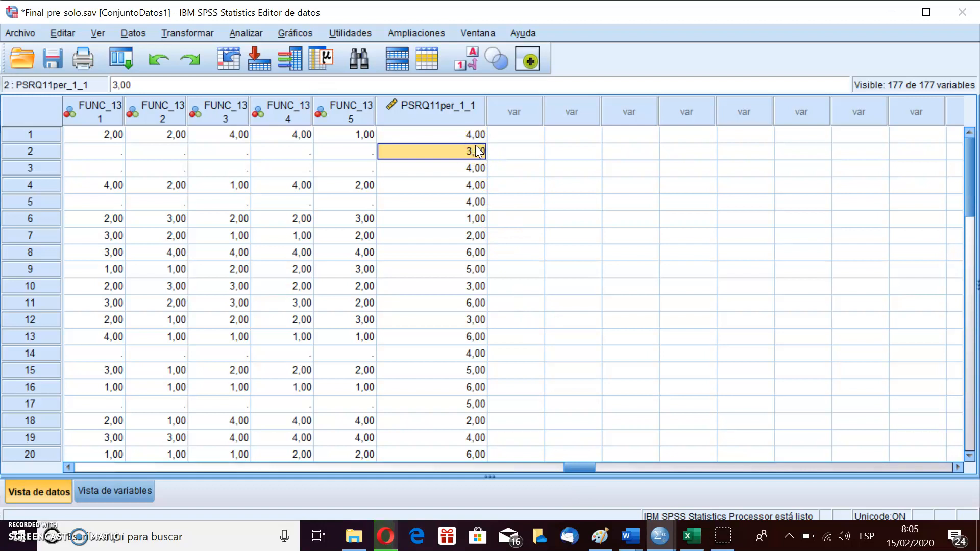
{"action": "key", "text": "Up"}
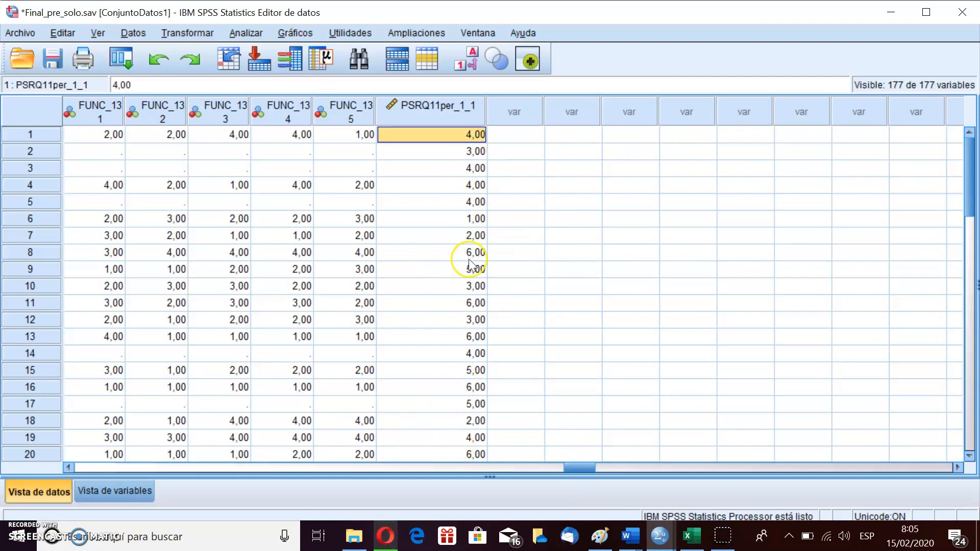
{"action": "left_click", "coordinate": [565, 461]}
{"action": "left_click_drag", "start_coordinate": [575, 470], "coordinate": [74, 445]}
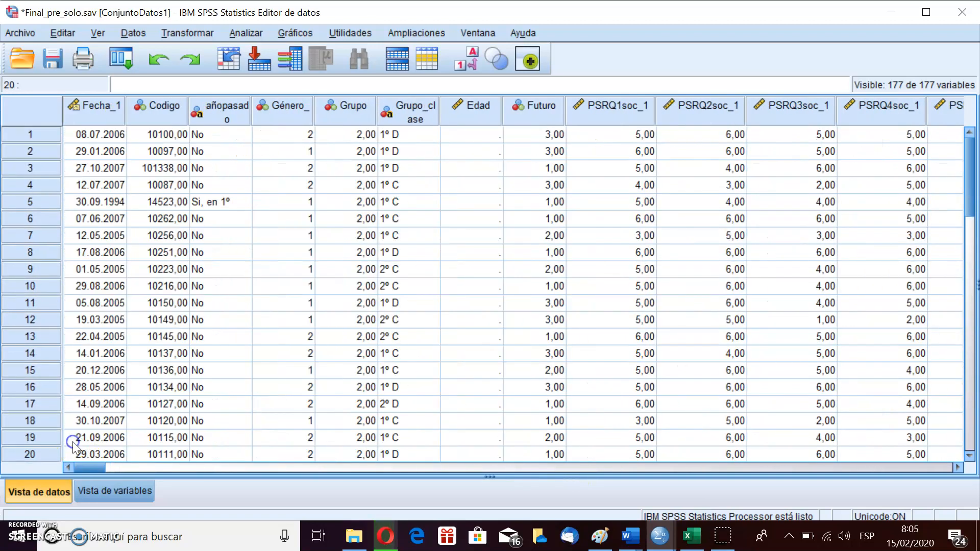
Step: Start computing a new variable with Responsabilidad_Social as the target variable
{"action": "left_click", "coordinate": [152, 486]}
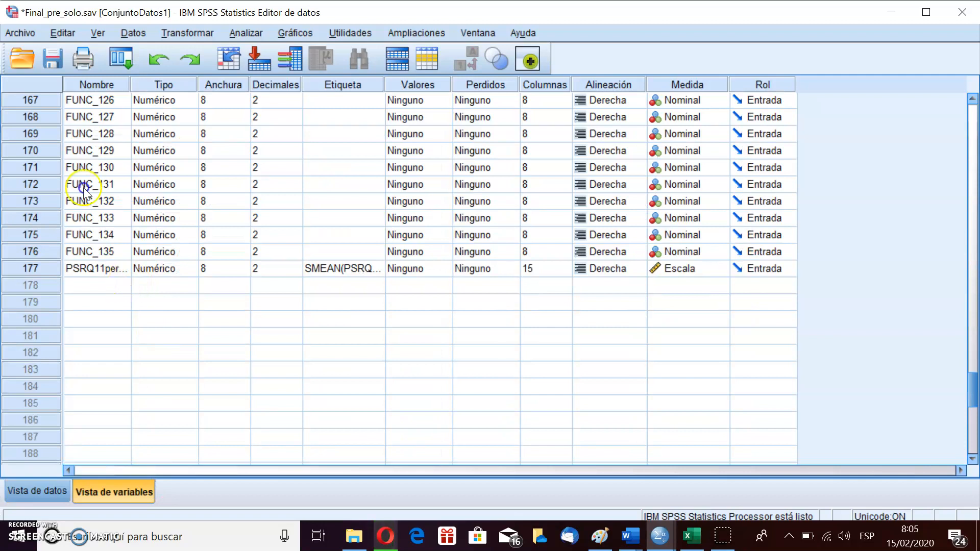
{"action": "left_click", "coordinate": [123, 284]}
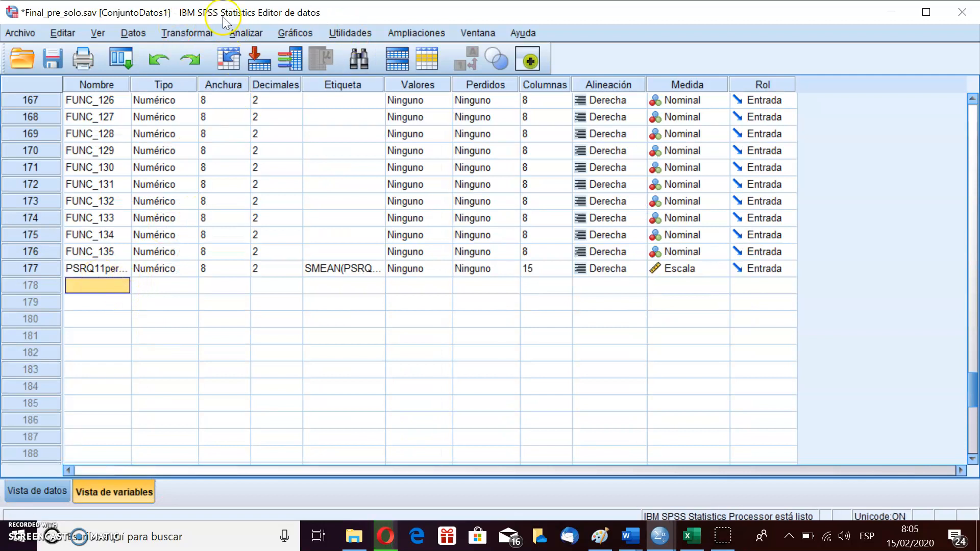
{"action": "left_click", "coordinate": [201, 35]}
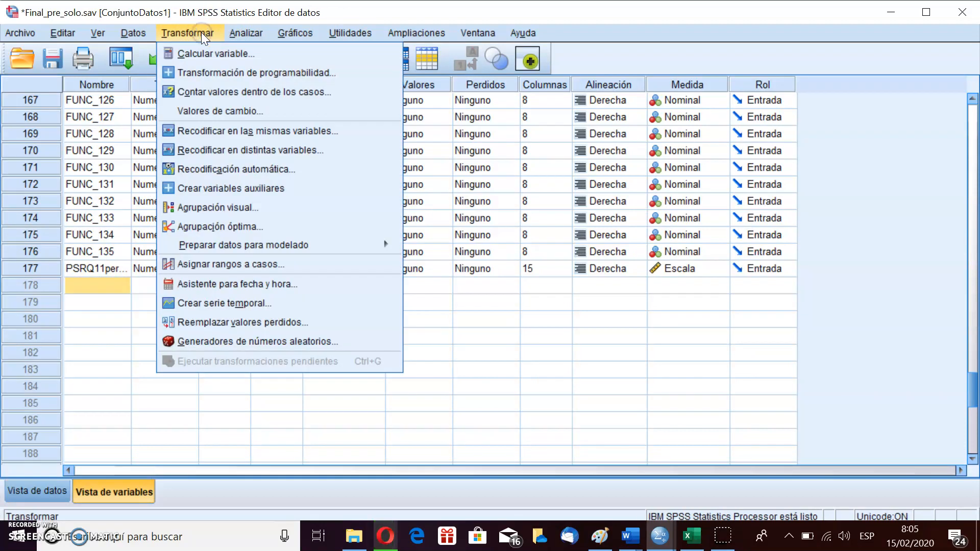
{"action": "left_click", "coordinate": [216, 52]}
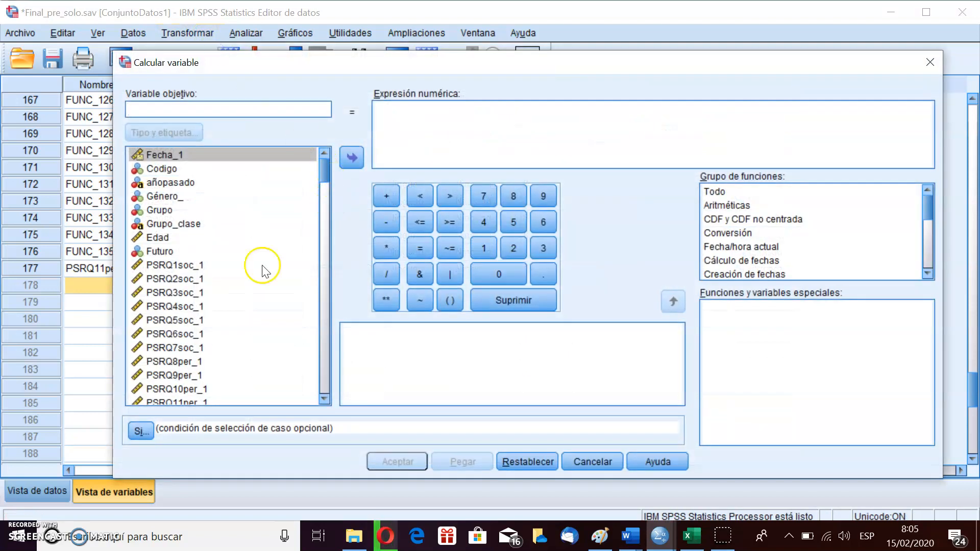
{"action": "type", "text": "Responsabilidad_Social"}
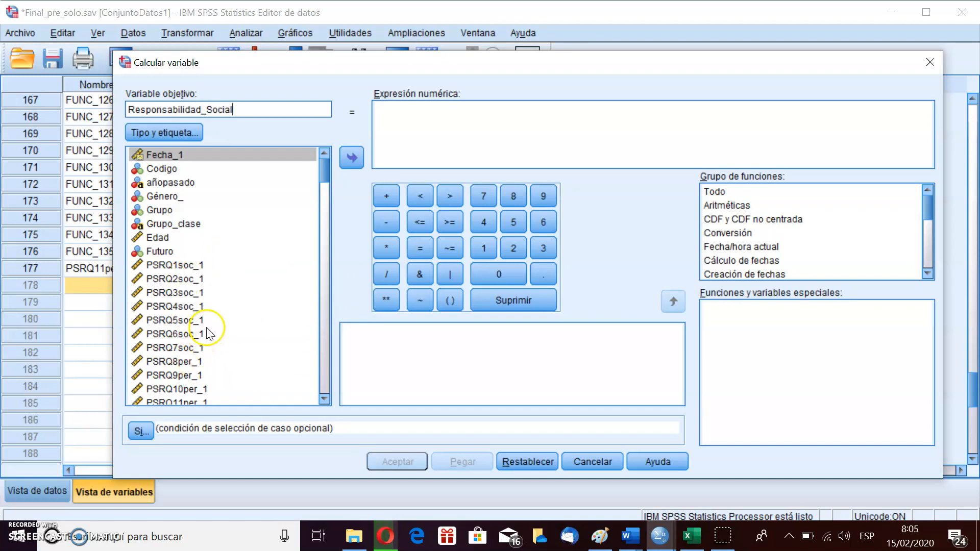
Step: Begin the numeric expression with an opening parenthesis and the sum of PSRQ1soc_1, PSRQ2soc_1 and PSRQ3soc_1
{"action": "left_click", "coordinate": [245, 320]}
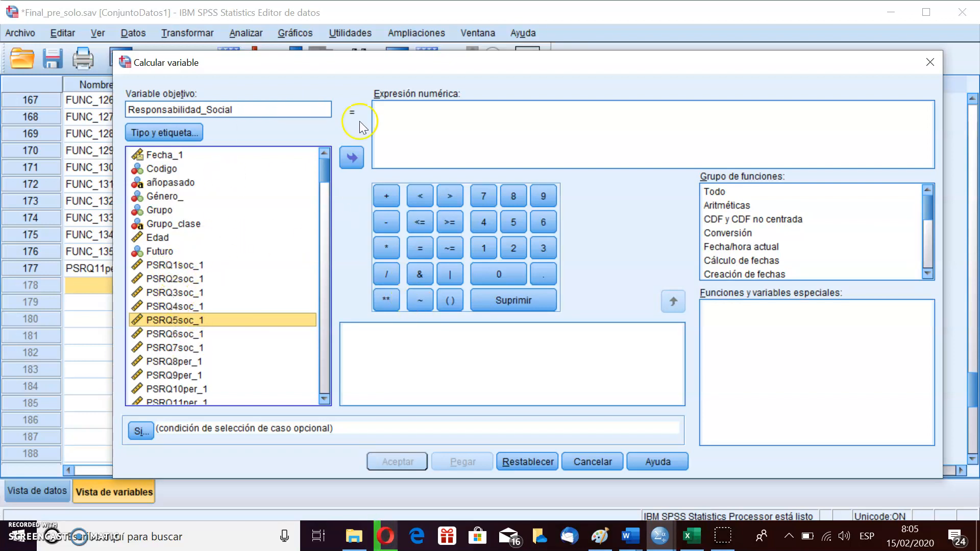
{"action": "left_click", "coordinate": [448, 151]}
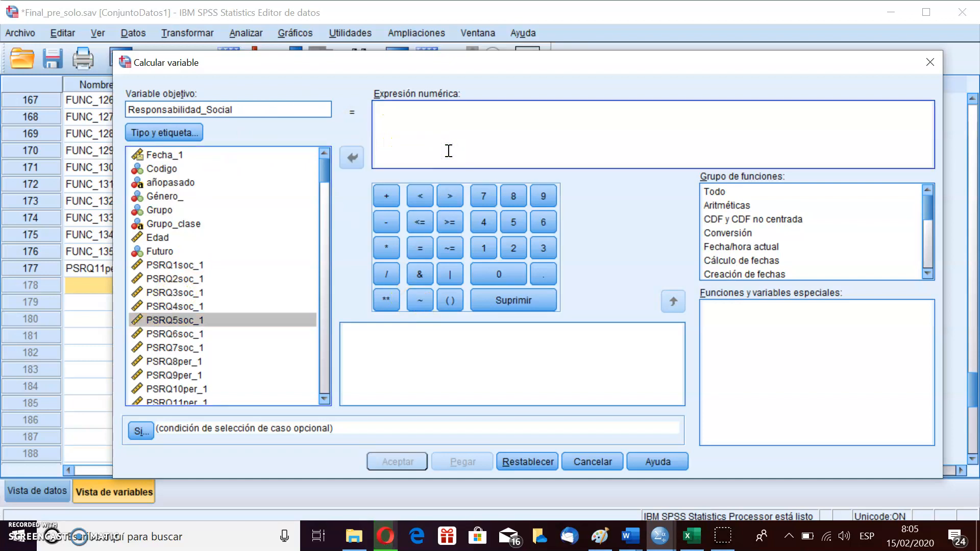
{"action": "type", "text": "("}
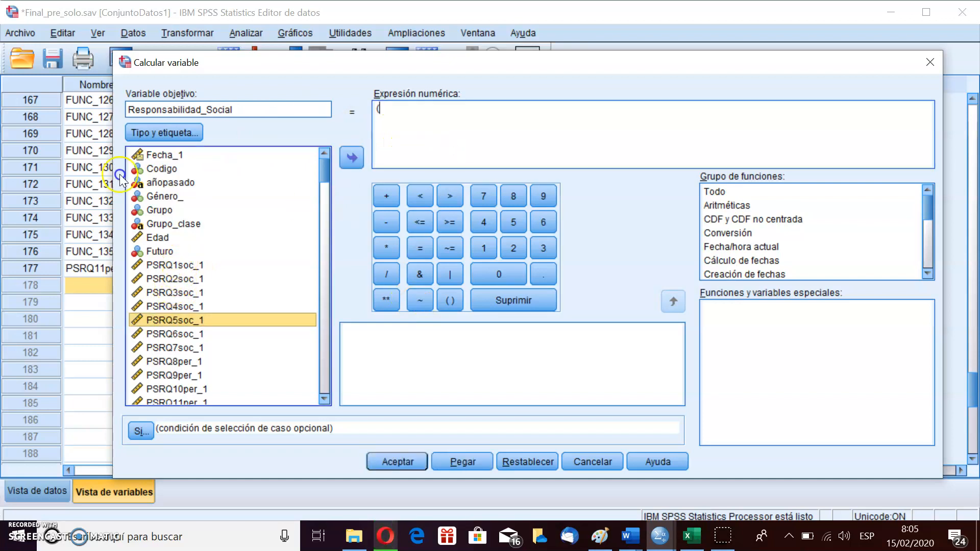
{"action": "left_click", "coordinate": [174, 265]}
{"action": "left_click", "coordinate": [350, 164]}
{"action": "type", "text": "+"}
{"action": "left_click", "coordinate": [223, 279]}
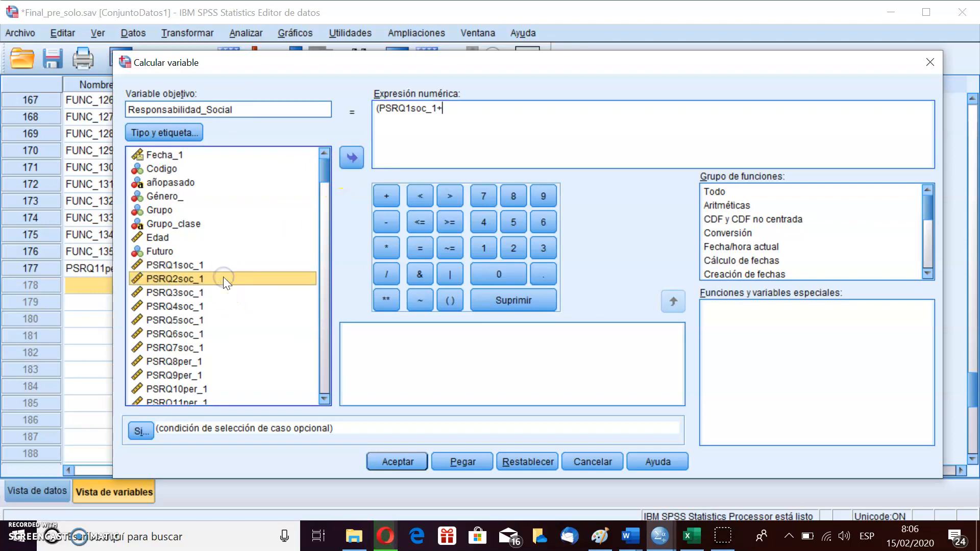
{"action": "left_click", "coordinate": [347, 161]}
{"action": "type", "text": "+"}
{"action": "left_click", "coordinate": [202, 293]}
{"action": "left_click", "coordinate": [352, 158]}
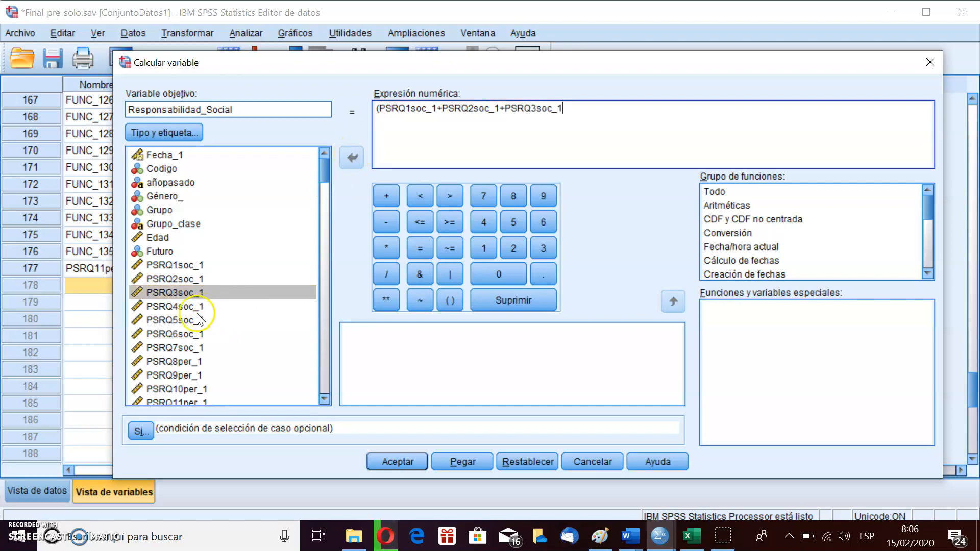
Step: Add PSRQ4soc_1 and PSRQ5soc_1 to the sum in the numeric expression
{"action": "type", "text": "+"}
{"action": "left_click", "coordinate": [184, 306]}
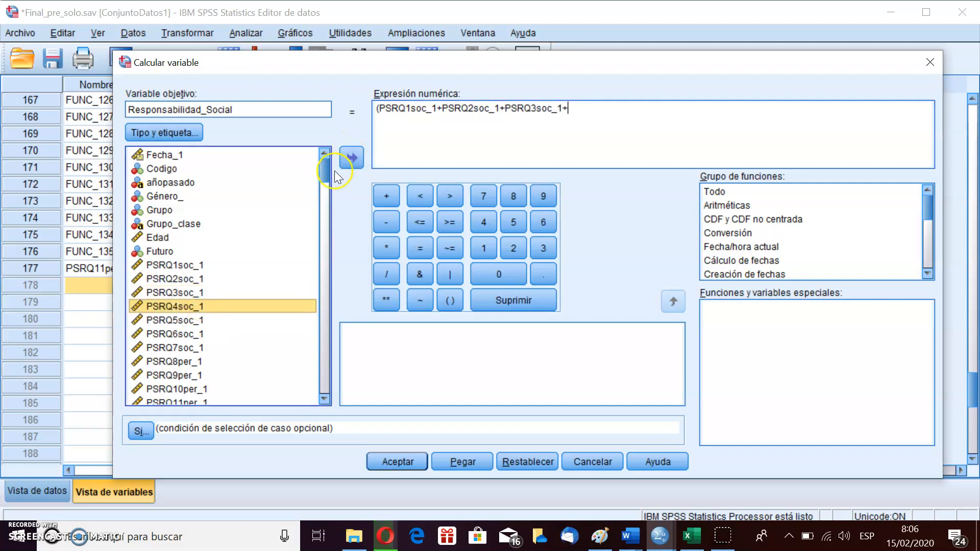
{"action": "left_click", "coordinate": [352, 158]}
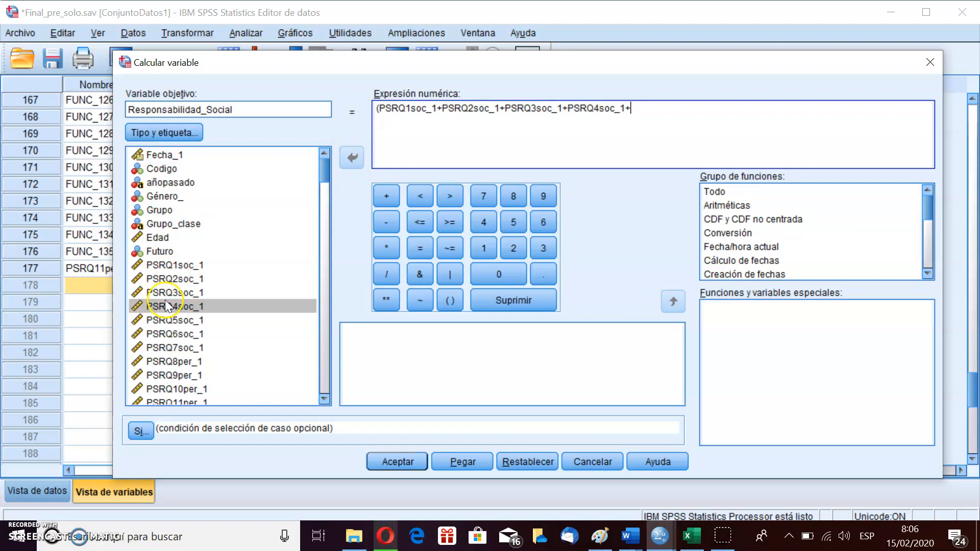
{"action": "left_click", "coordinate": [169, 320]}
{"action": "left_click", "coordinate": [354, 157]}
{"action": "type", "text": "+"}
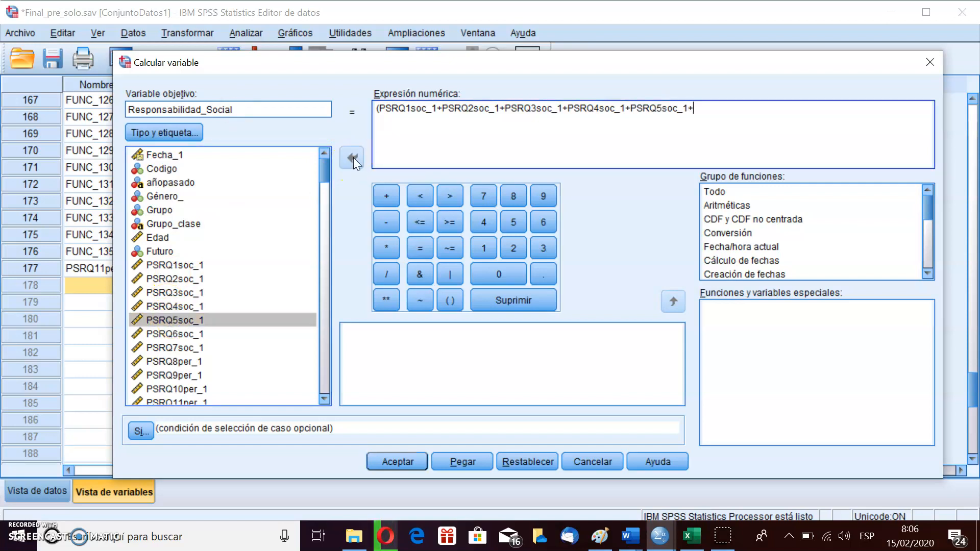
Step: Add PSRQ7soc_1 and PSRQ6soc_1, complete the expression as the average of the seven social items, and compute Responsabilidad_Social
{"action": "left_click", "coordinate": [183, 347]}
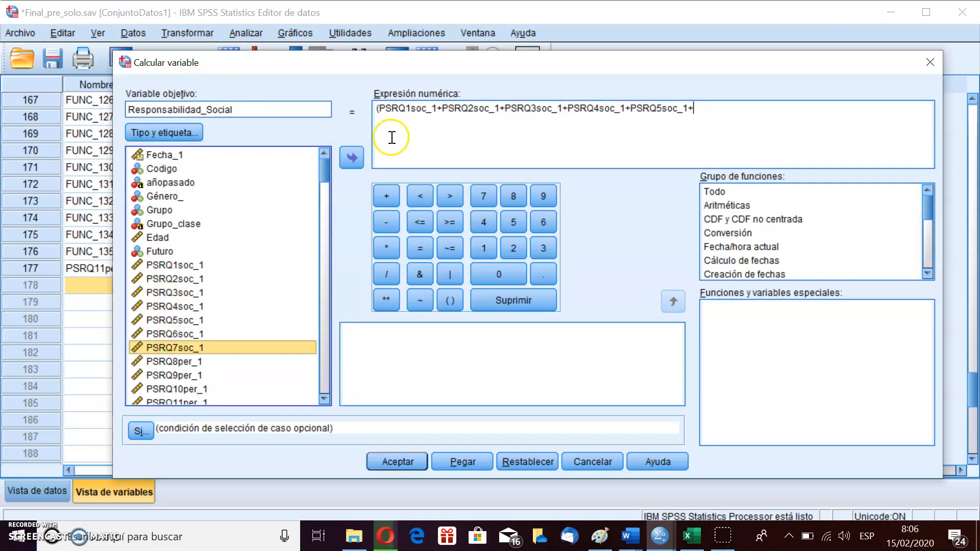
{"action": "left_click", "coordinate": [352, 157]}
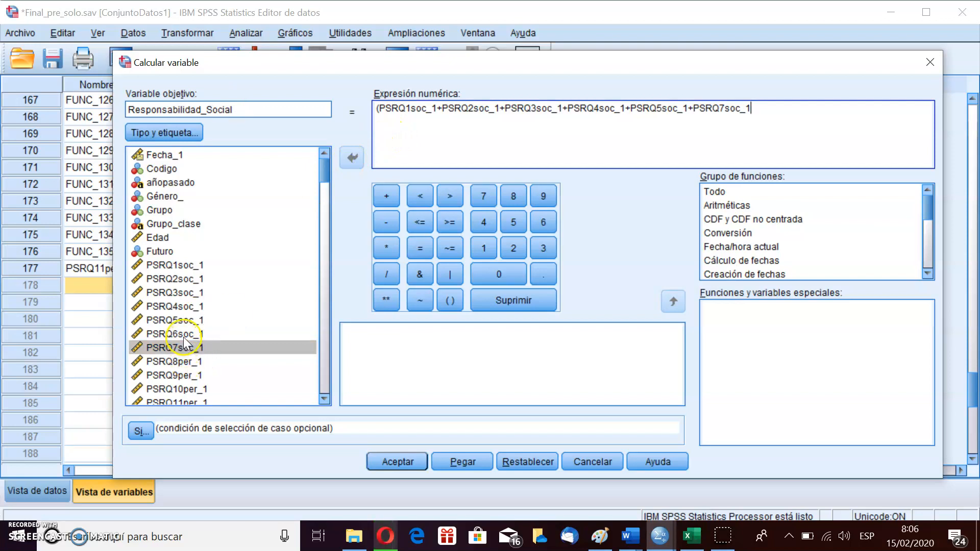
{"action": "left_click", "coordinate": [183, 334]}
{"action": "left_click", "coordinate": [357, 159]}
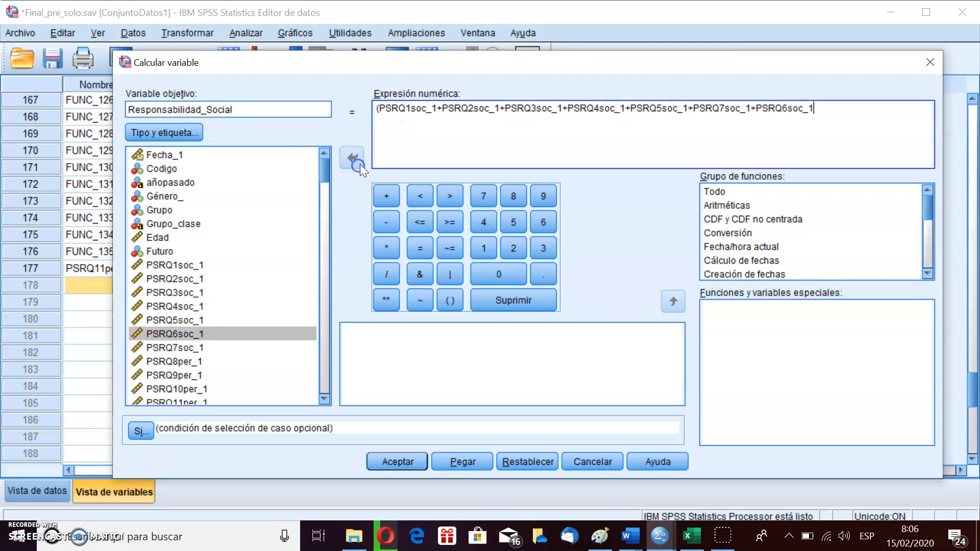
{"action": "left_click", "coordinate": [849, 130]}
{"action": "left_click", "coordinate": [398, 461]}
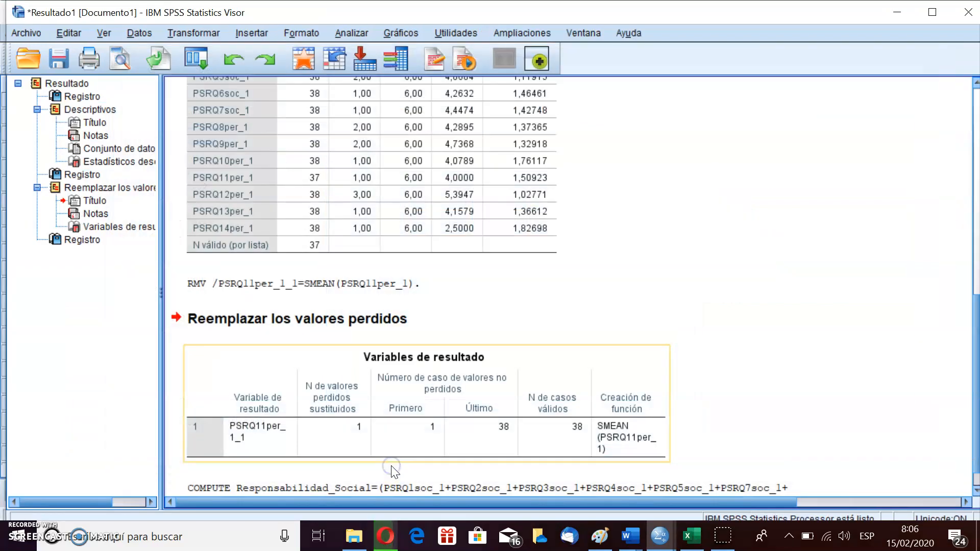
Step: Check the new Responsabilidad_Social variable in the variable definitions and its case values in the data
{"action": "left_click", "coordinate": [897, 16]}
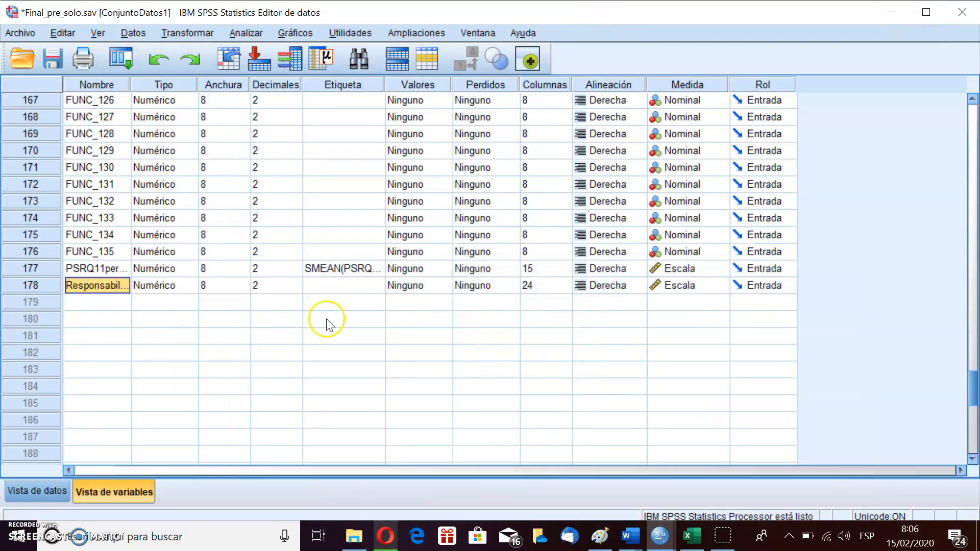
{"action": "left_click", "coordinate": [128, 292]}
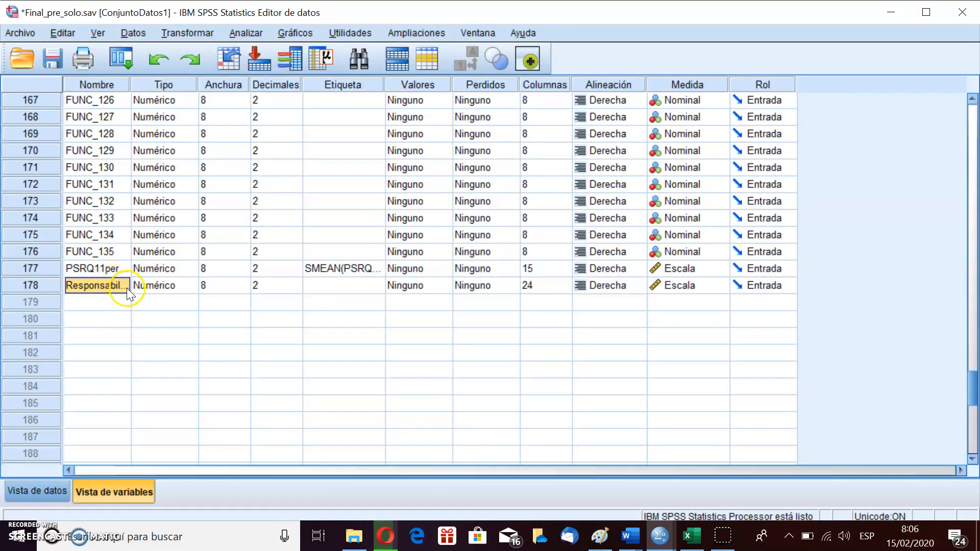
{"action": "left_click", "coordinate": [51, 489]}
{"action": "left_click_drag", "start_coordinate": [89, 467], "coordinate": [582, 485]}
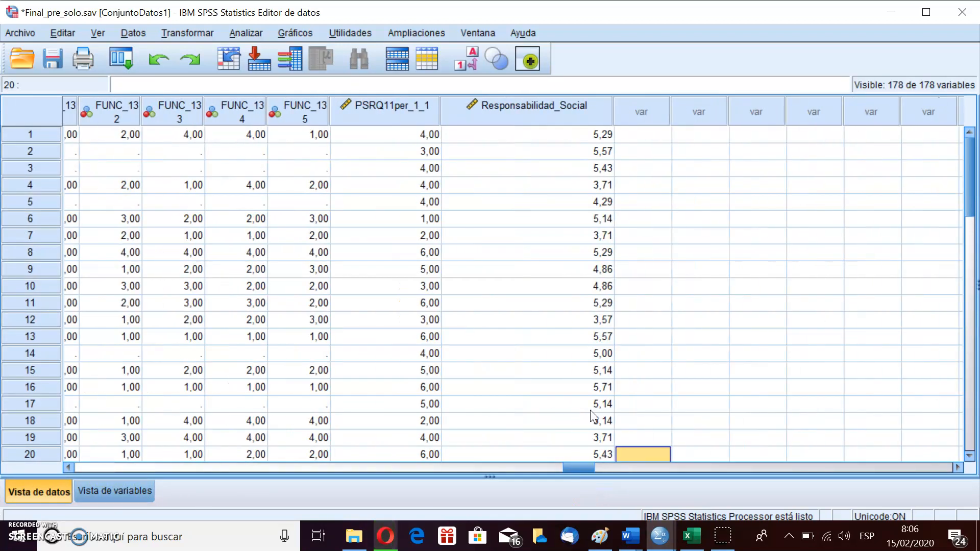
Step: From the variable definitions, reopen Compute Variable and clear the seven social items from the numeric expression
{"action": "left_click", "coordinate": [151, 491]}
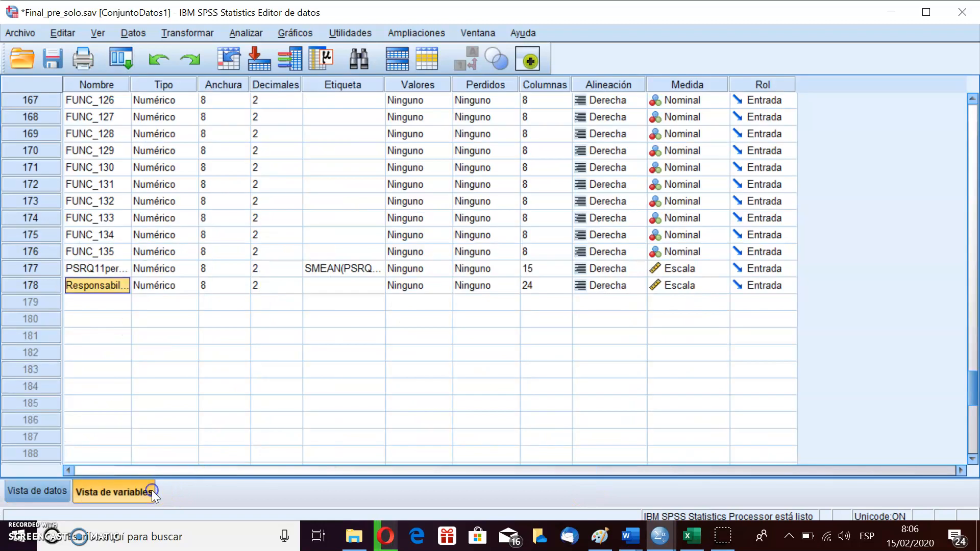
{"action": "left_click", "coordinate": [95, 307]}
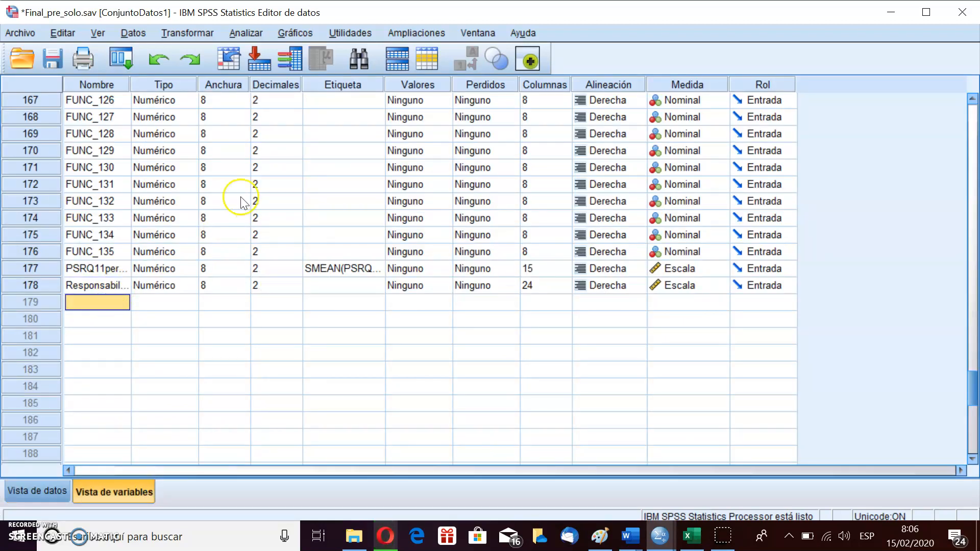
{"action": "left_click", "coordinate": [200, 31]}
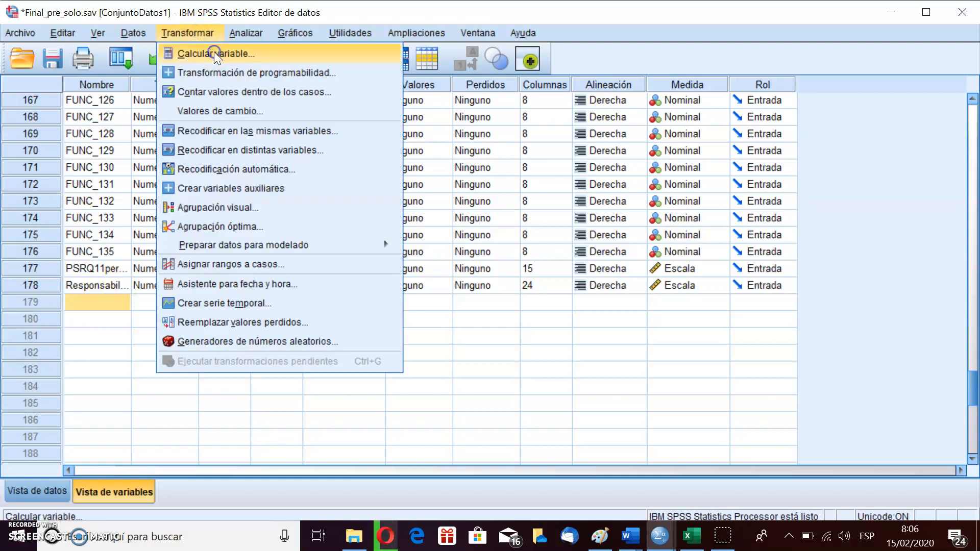
{"action": "left_click", "coordinate": [213, 51]}
{"action": "left_click", "coordinate": [383, 109]}
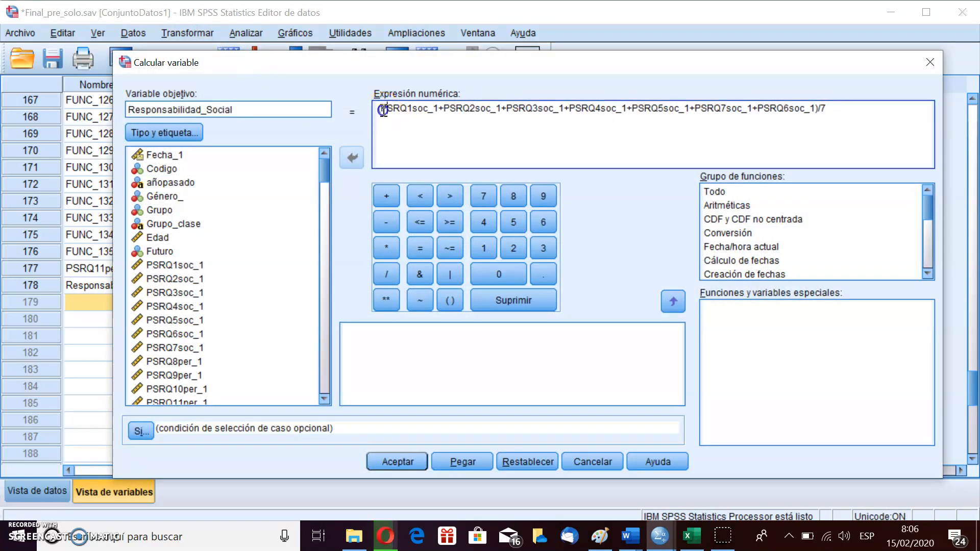
{"action": "left_click_drag", "start_coordinate": [386, 109], "coordinate": [848, 114]}
{"action": "key", "text": "BackSpace"}
{"action": "key", "text": "BackSpace"}
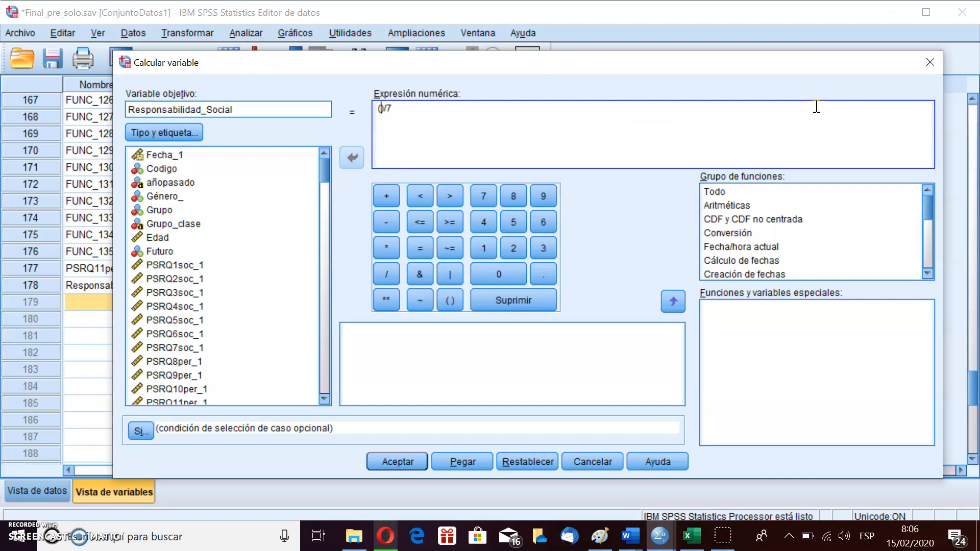
Step: Restart the numeric expression with an opening parenthesis, PSRQ8per_1 and a plus sign
{"action": "left_click", "coordinate": [659, 154]}
{"action": "left_click_drag", "start_coordinate": [325, 166], "coordinate": [326, 185]}
{"action": "left_click", "coordinate": [197, 196]}
{"action": "left_click", "coordinate": [198, 171]}
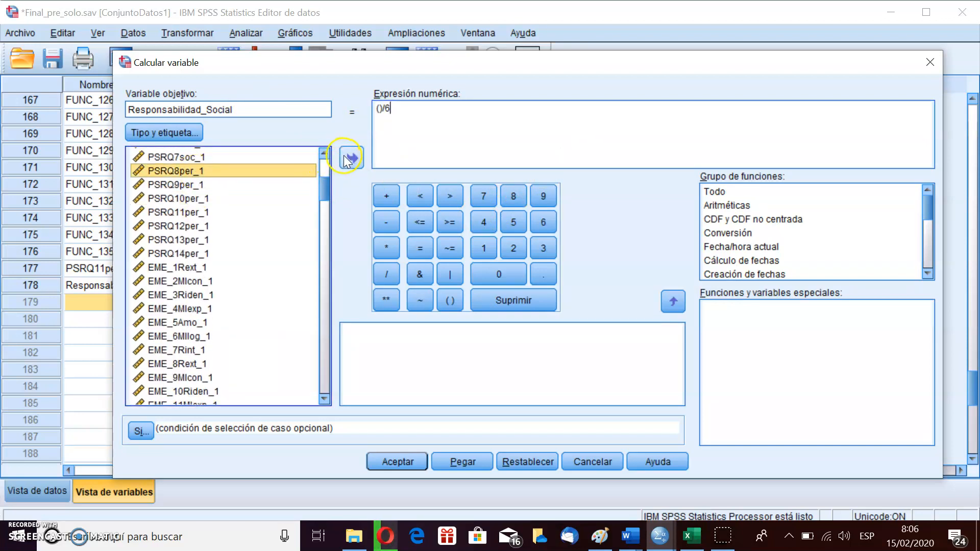
{"action": "left_click", "coordinate": [375, 109]}
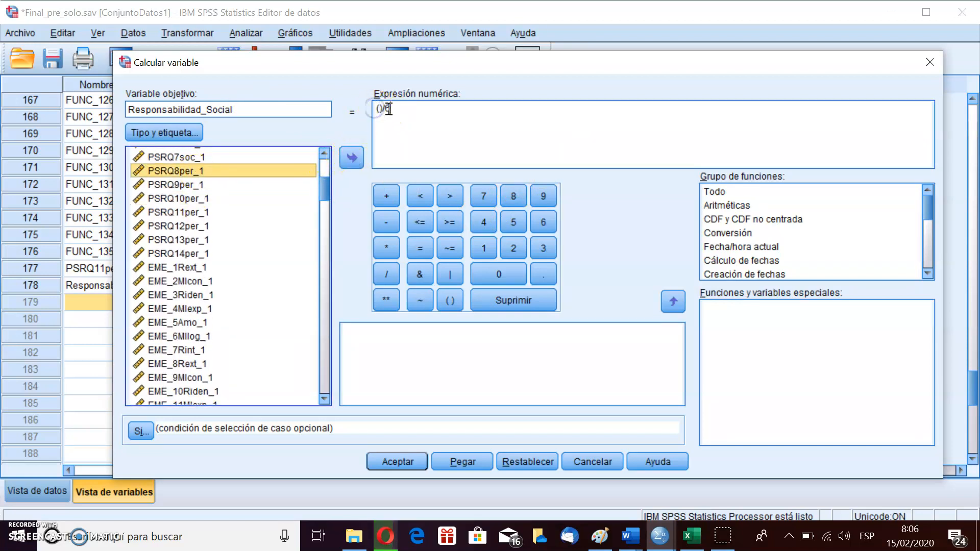
{"action": "left_click", "coordinate": [388, 109]}
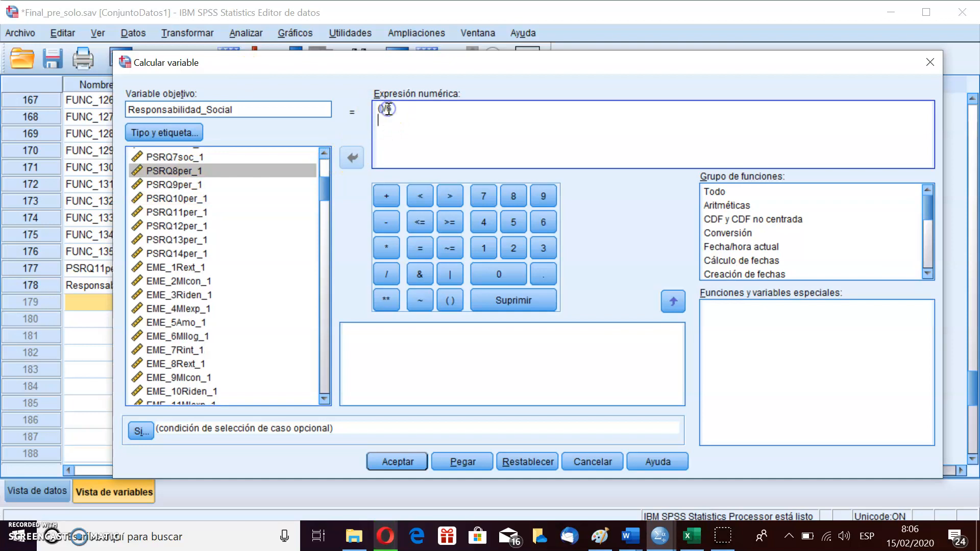
{"action": "left_click", "coordinate": [262, 172]}
{"action": "left_click", "coordinate": [349, 157]}
{"action": "type", "text": "+"}
Step: Add PSRQ9per_1 and PSRQ10per_1 to the sum in the numeric expression
{"action": "left_click", "coordinate": [285, 183]}
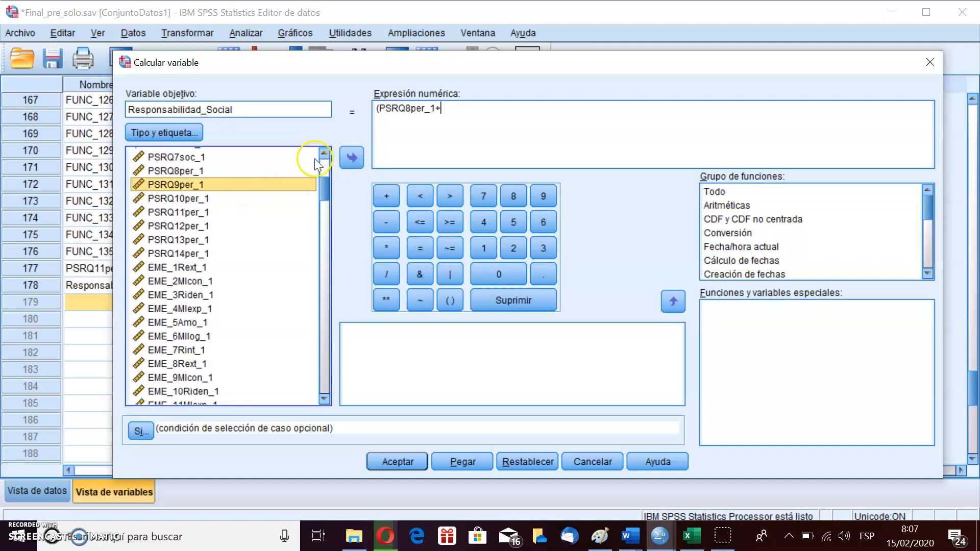
{"action": "left_click", "coordinate": [352, 157]}
{"action": "type", "text": "+"}
{"action": "left_click", "coordinate": [222, 198]}
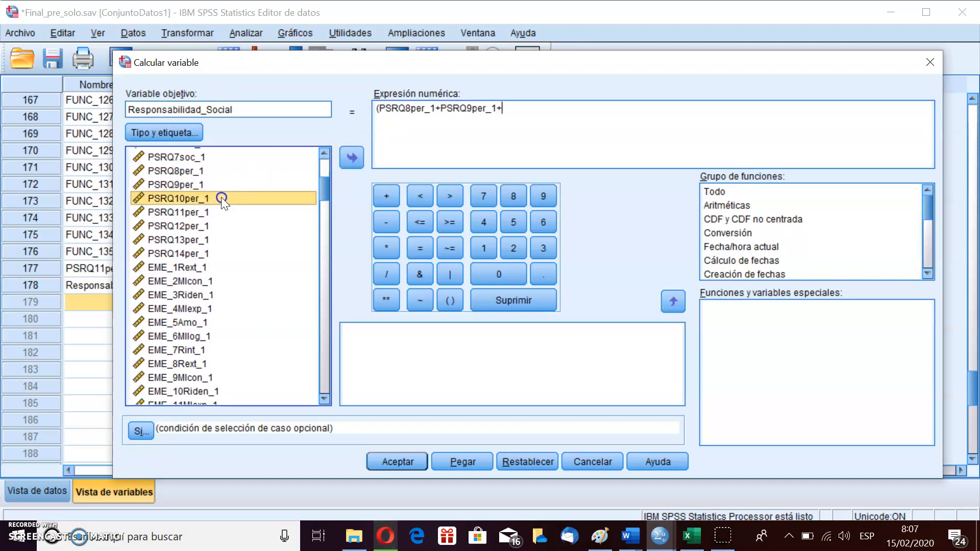
{"action": "left_click", "coordinate": [357, 161]}
{"action": "type", "text": "+"}
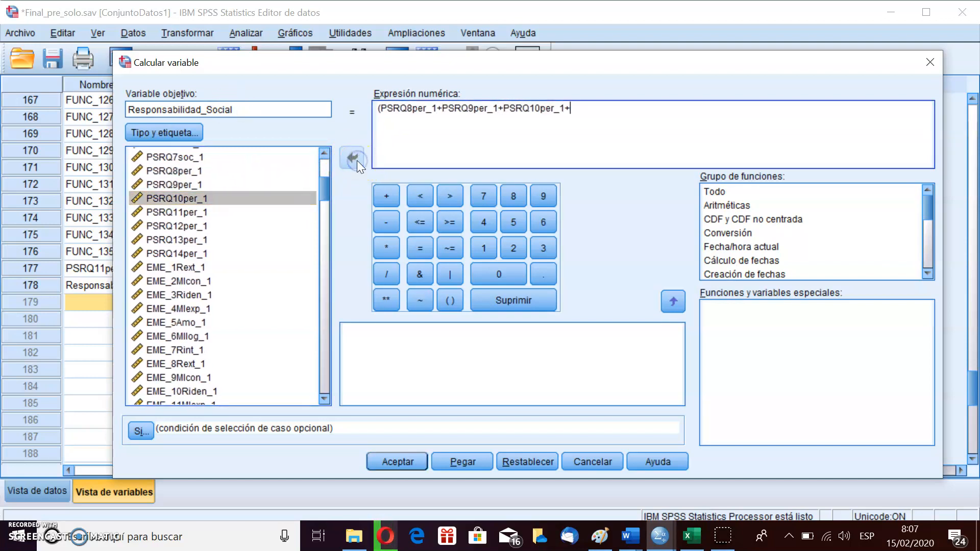
Step: Add PSRQ12per_1 and PSRQ13per_1 to the sum, skipping the original PSRQ11per_1
{"action": "left_click", "coordinate": [201, 231]}
{"action": "left_click", "coordinate": [201, 231]}
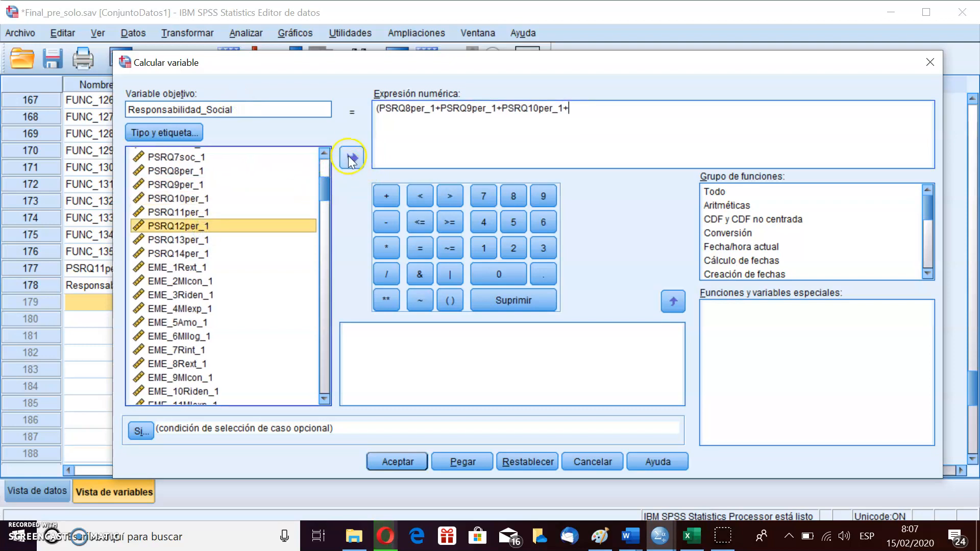
{"action": "left_click", "coordinate": [352, 158]}
{"action": "left_click", "coordinate": [199, 243]}
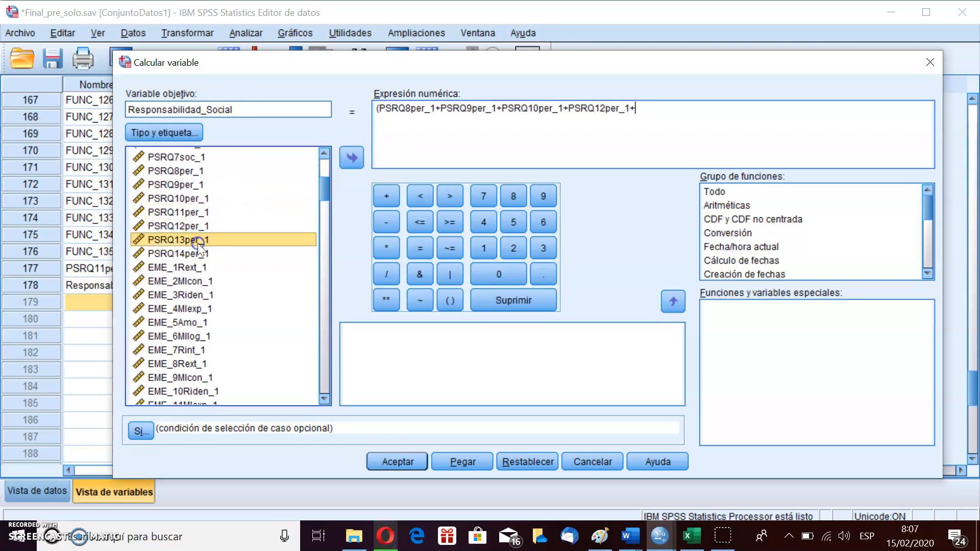
{"action": "left_click", "coordinate": [351, 158]}
{"action": "type", "text": "+"}
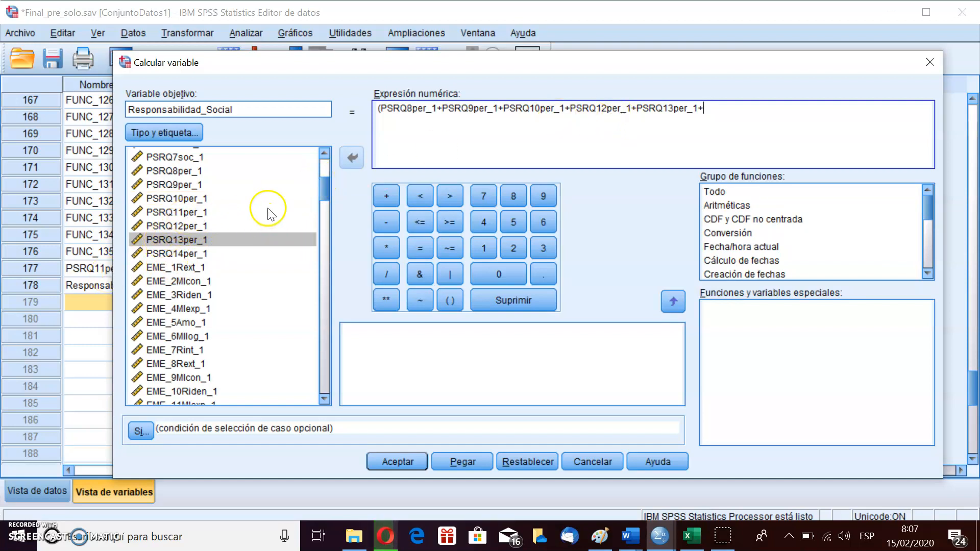
Step: Add the mean-replaced PSRQ11per_1_1, close the sum divided by 6, and compute it as target variable Responsabilidad_Personal
{"action": "left_click_drag", "start_coordinate": [326, 193], "coordinate": [236, 402]}
{"action": "left_click", "coordinate": [221, 386]}
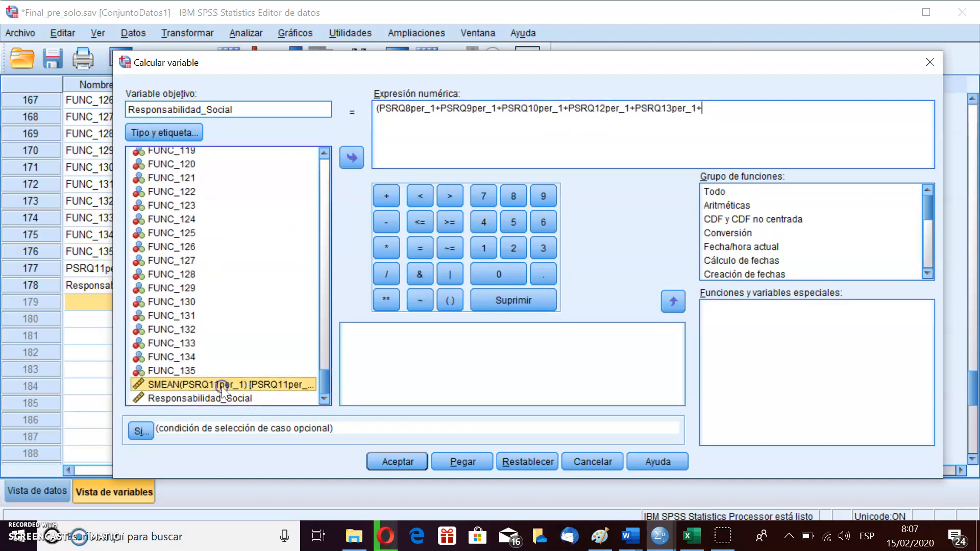
{"action": "left_click", "coordinate": [351, 157]}
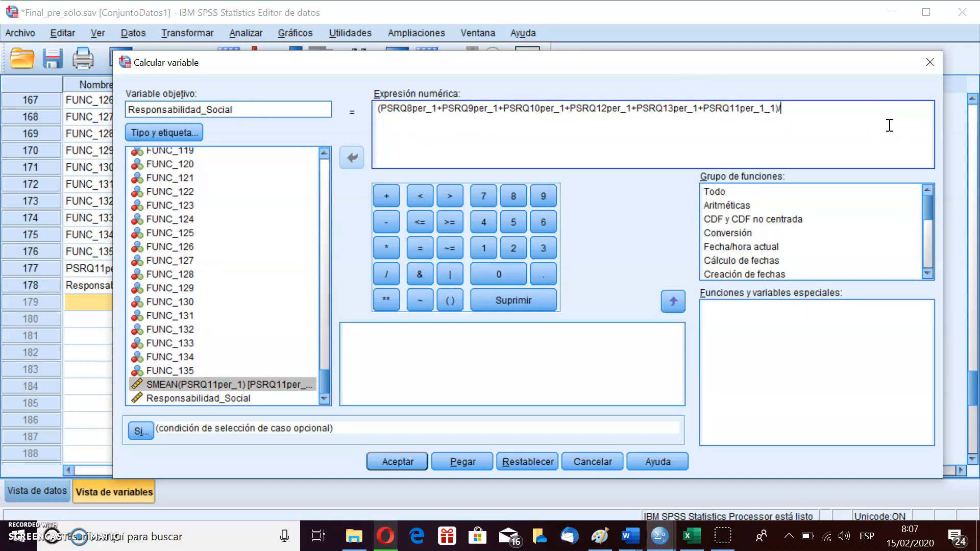
{"action": "left_click", "coordinate": [252, 108]}
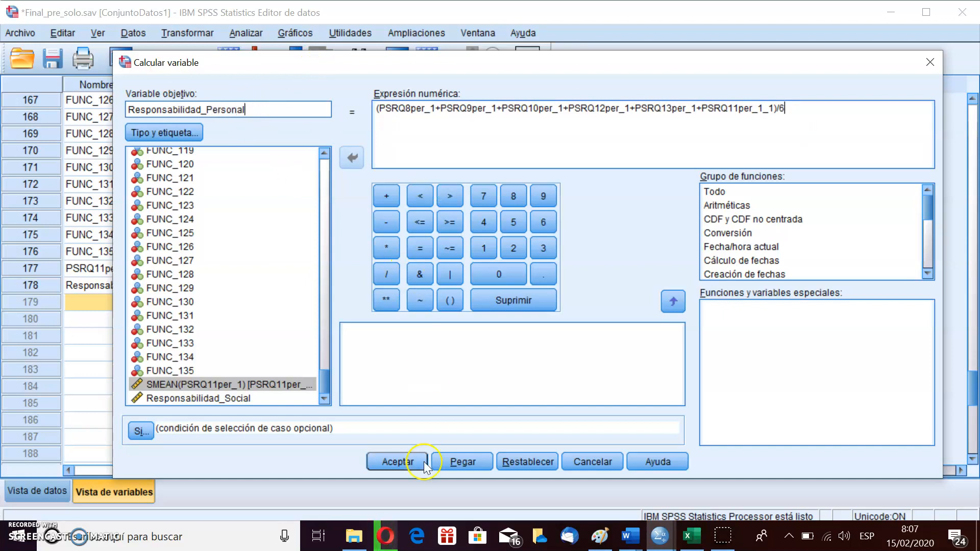
{"action": "left_click", "coordinate": [398, 459]}
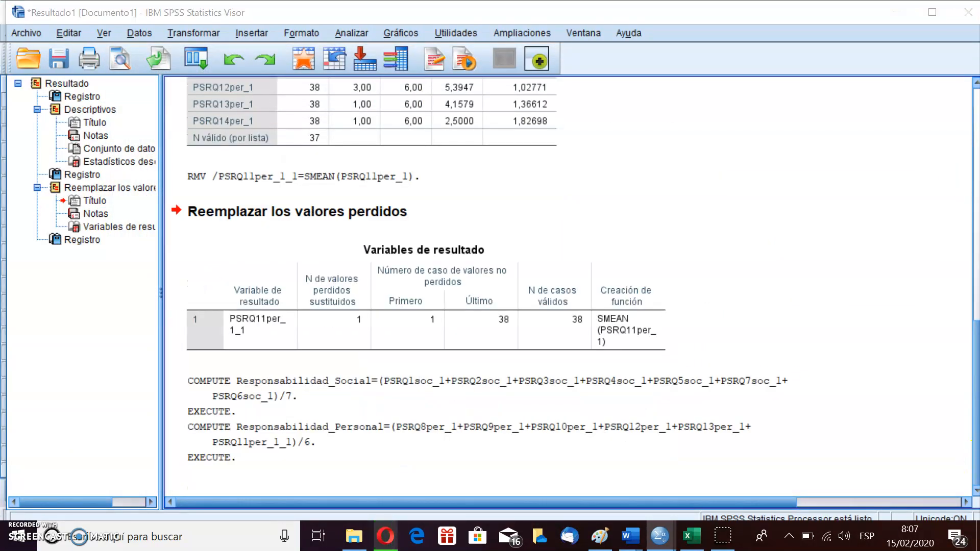
Step: Return from the results to the variable definitions and widen the Nombre column to fit the full variable names
{"action": "left_click", "coordinate": [897, 11]}
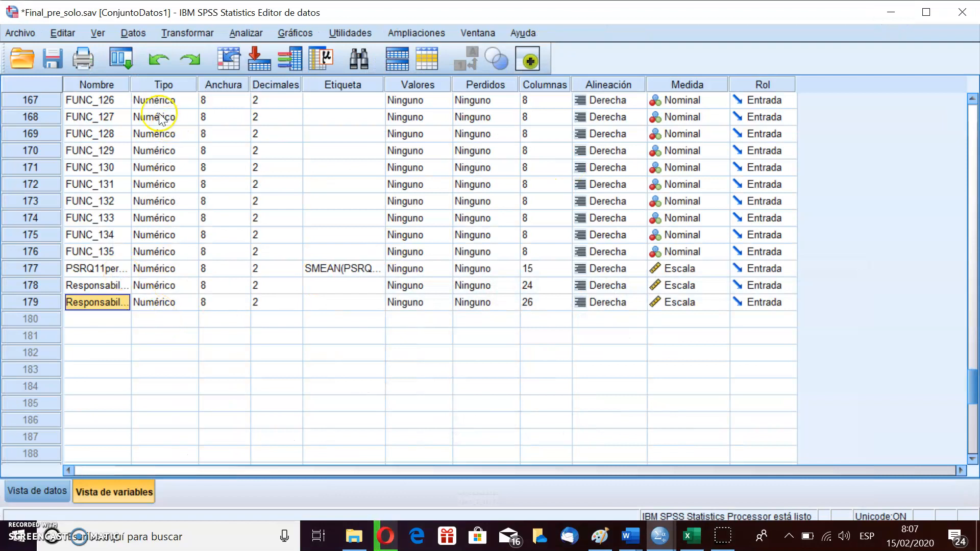
{"action": "double_click", "coordinate": [127, 81]}
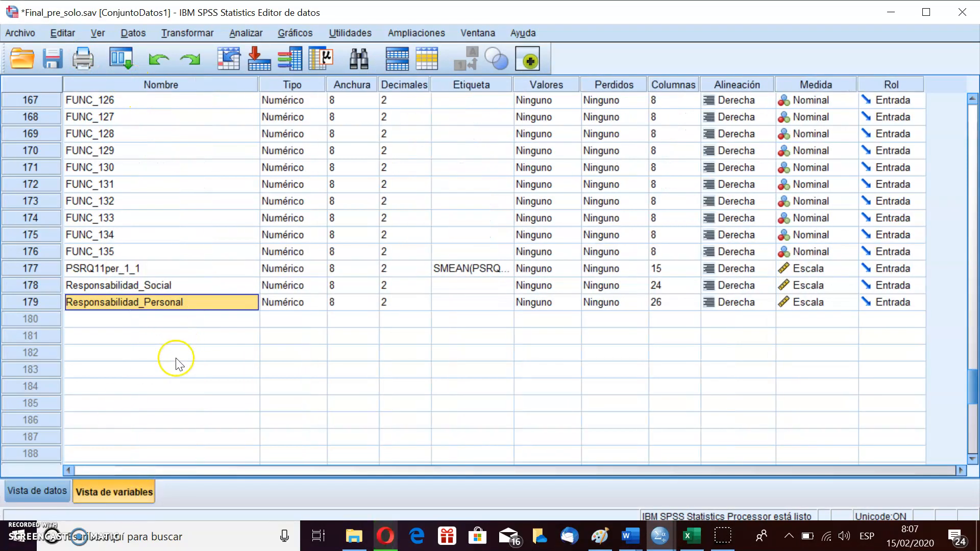
Step: Examine the entries for Responsabilidad_Social and Responsabilidad_Personal at the end of the variable list
{"action": "left_click_drag", "start_coordinate": [161, 286], "coordinate": [127, 433]}
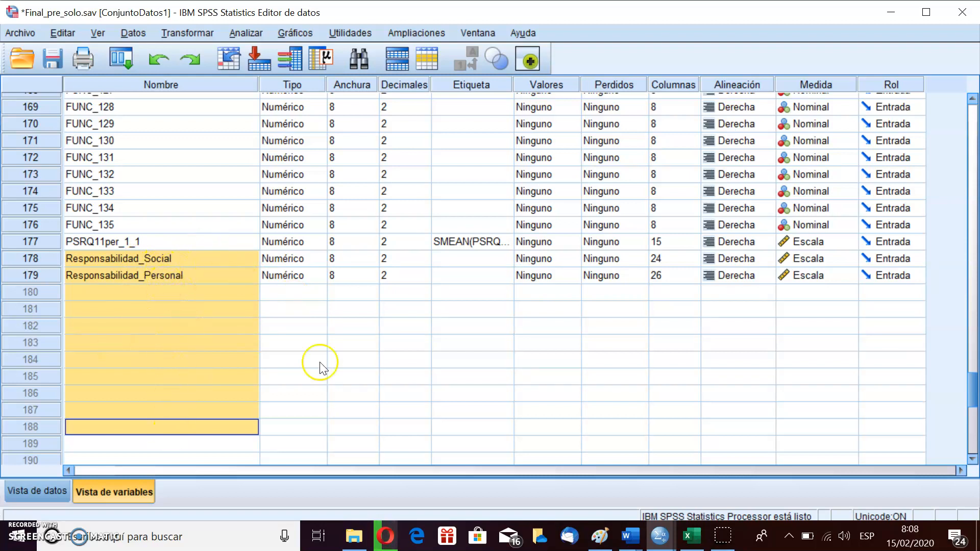
{"action": "left_click", "coordinate": [163, 255]}
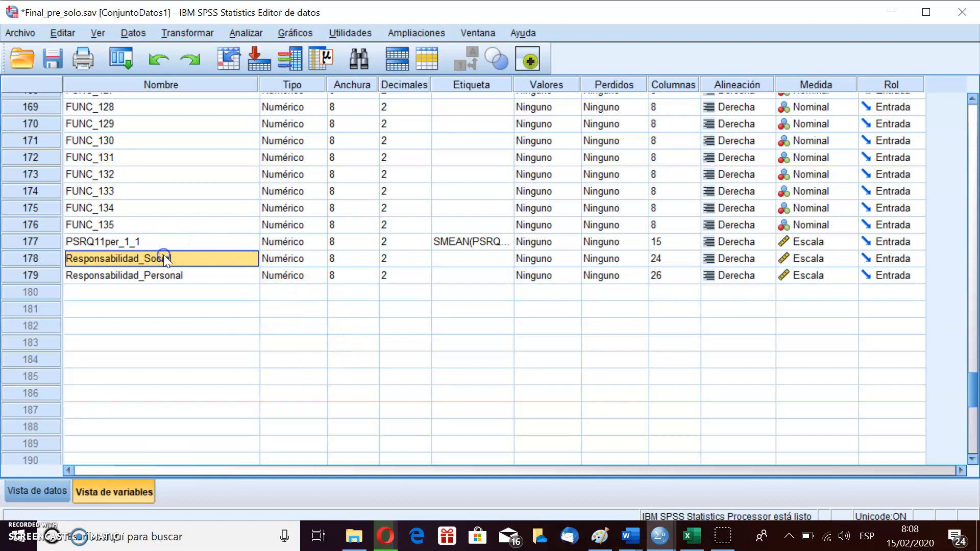
{"action": "left_click", "coordinate": [185, 276]}
{"action": "left_click", "coordinate": [156, 260]}
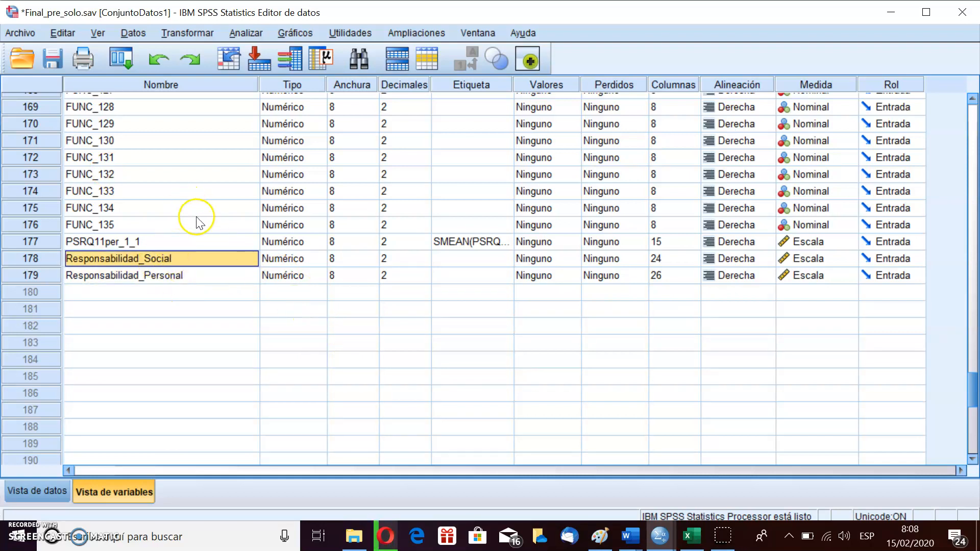
{"action": "left_click", "coordinate": [178, 295]}
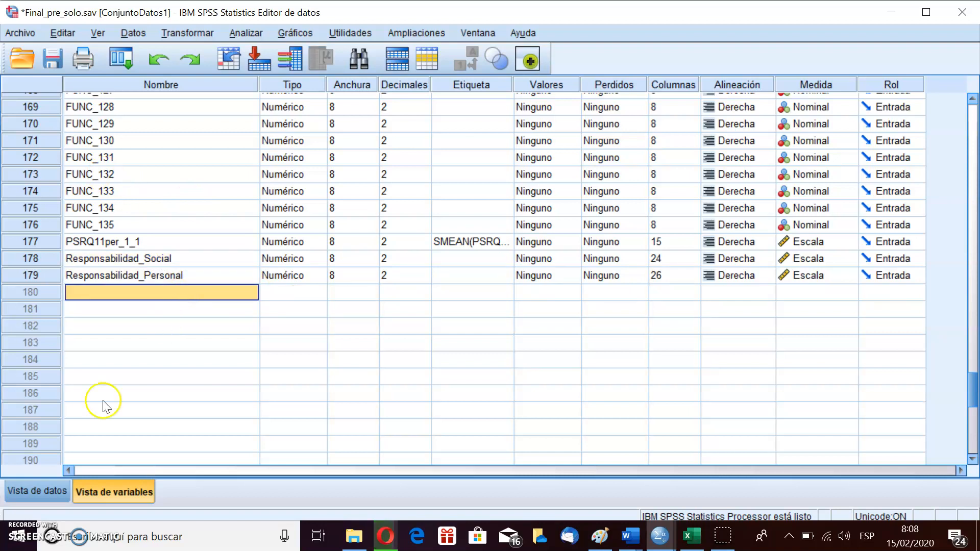
{"action": "left_click", "coordinate": [18, 536]}
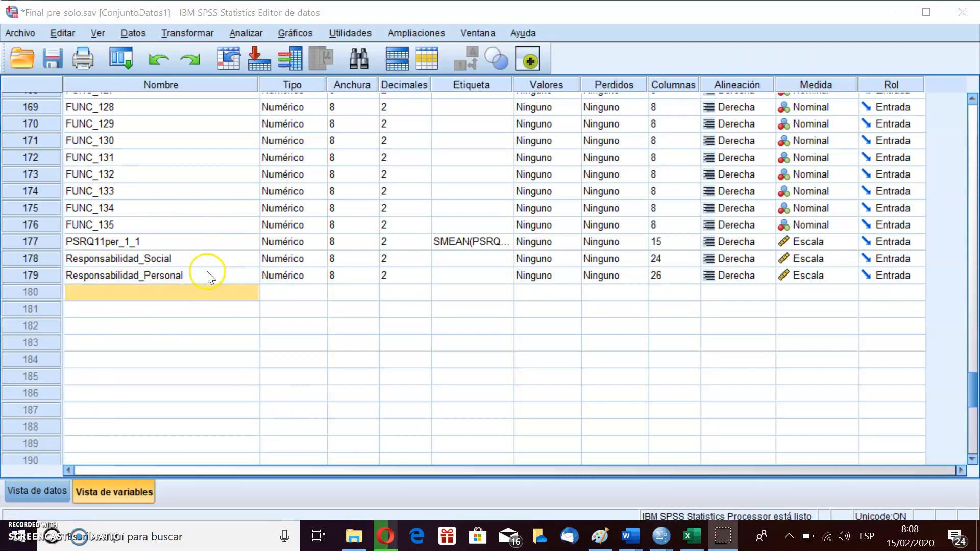
{"action": "left_click", "coordinate": [187, 261]}
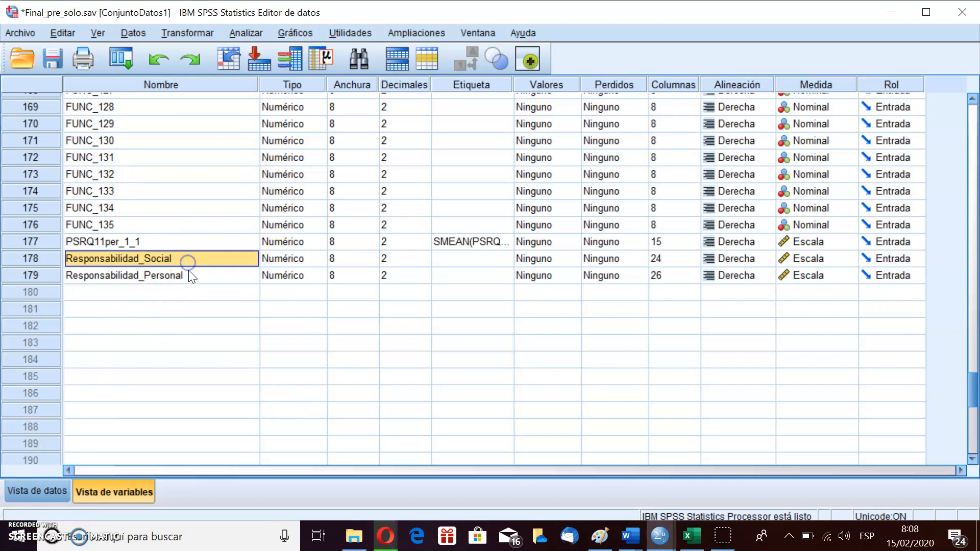
{"action": "left_click", "coordinate": [186, 291]}
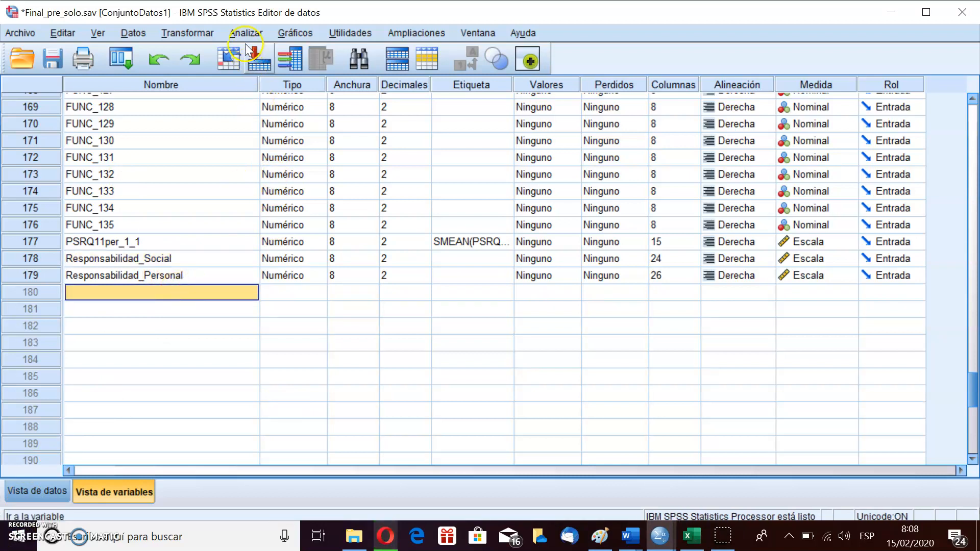
Step: Start a reliability analysis and add the seven social items, PSRQ1soc_1 through PSRQ7soc_1, as its elements
{"action": "left_click", "coordinate": [212, 29]}
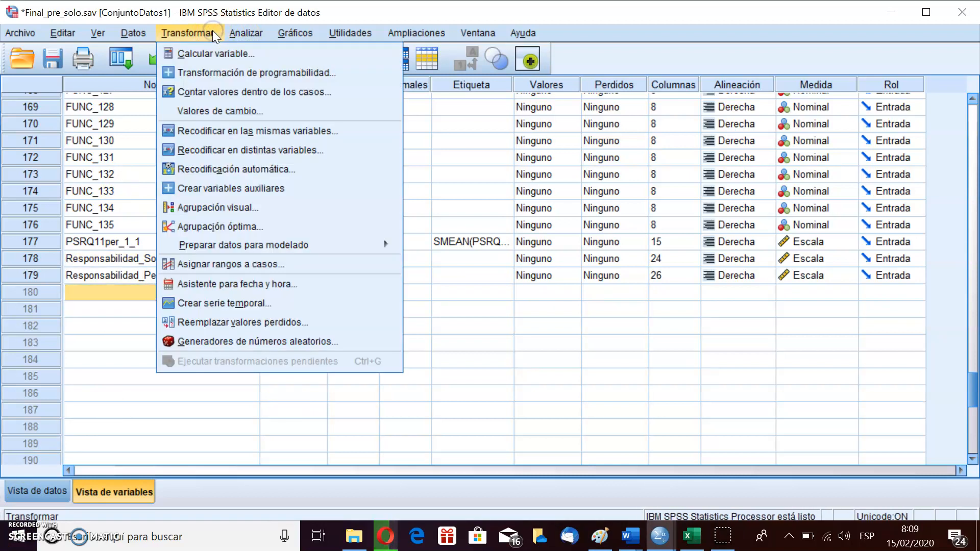
{"action": "mouse_move", "coordinate": [241, 35]}
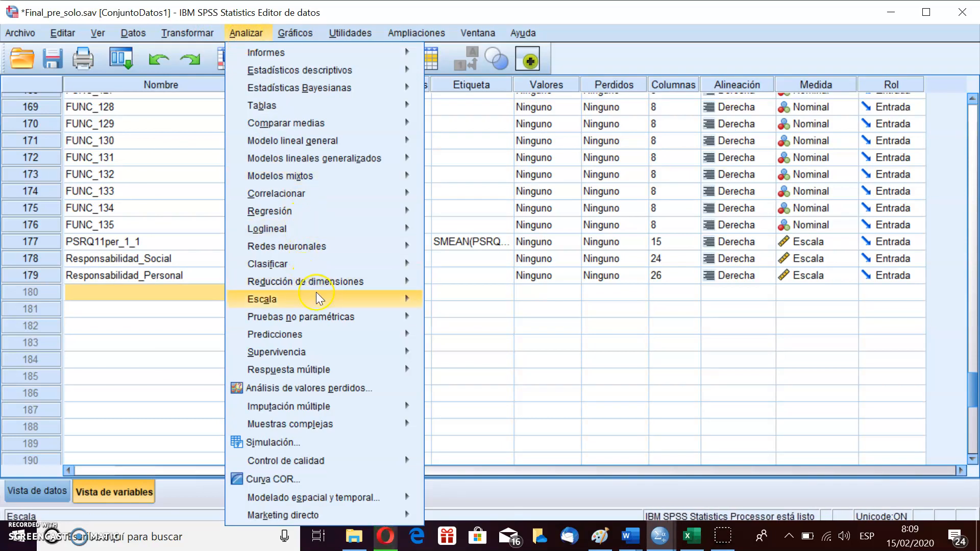
{"action": "mouse_move", "coordinate": [318, 295]}
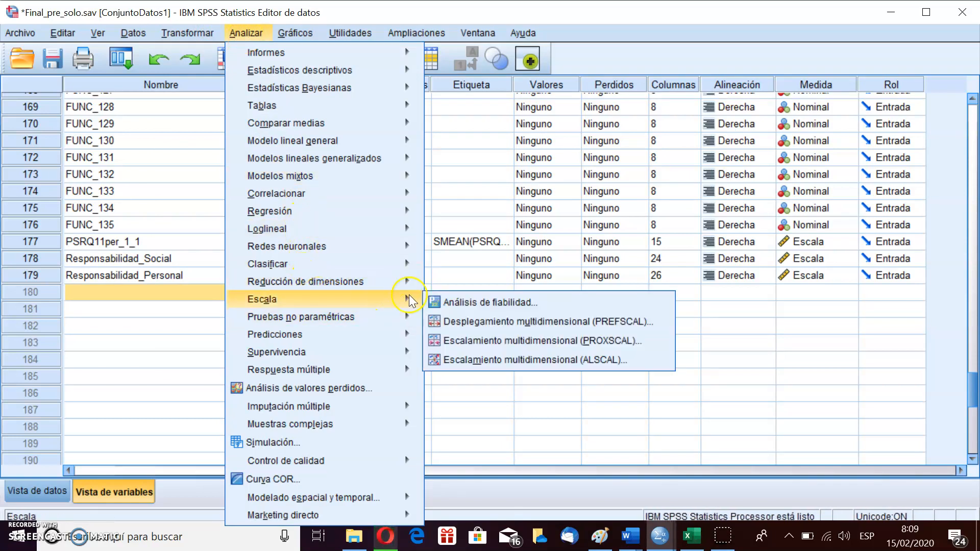
{"action": "left_click", "coordinate": [464, 305]}
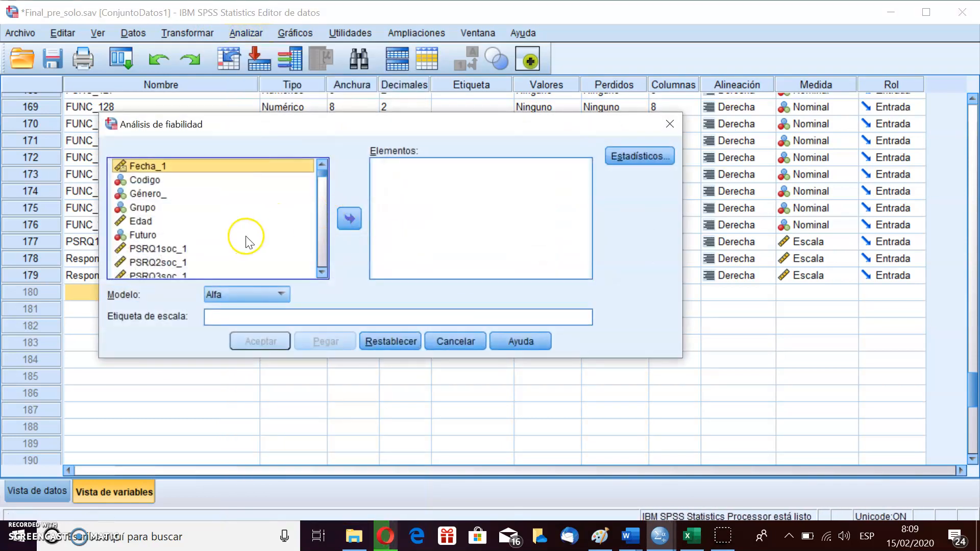
{"action": "scroll", "coordinate": [322, 272], "scroll_direction": "down", "scroll_amount": 1}
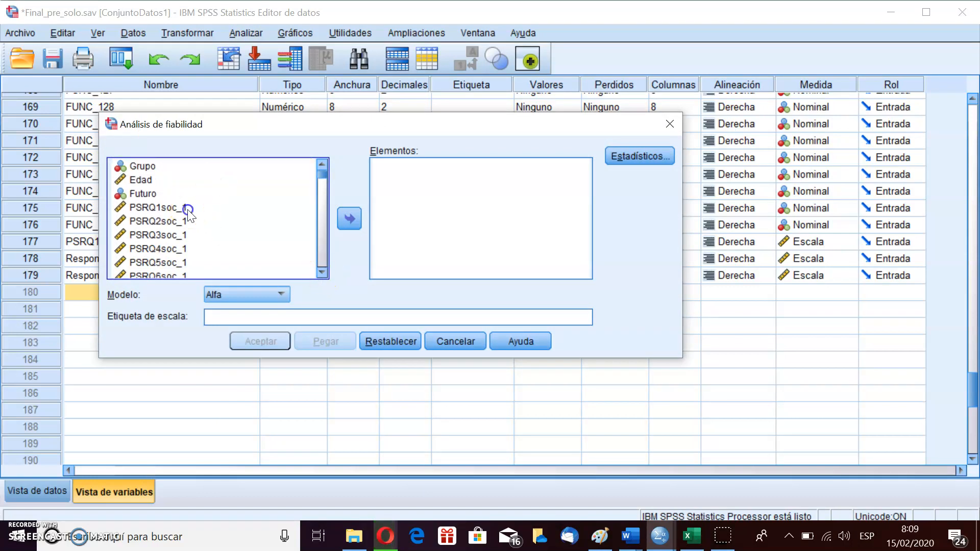
{"action": "left_click", "coordinate": [187, 209]}
{"action": "left_click", "coordinate": [322, 272]}
{"action": "left_click", "coordinate": [322, 272]}
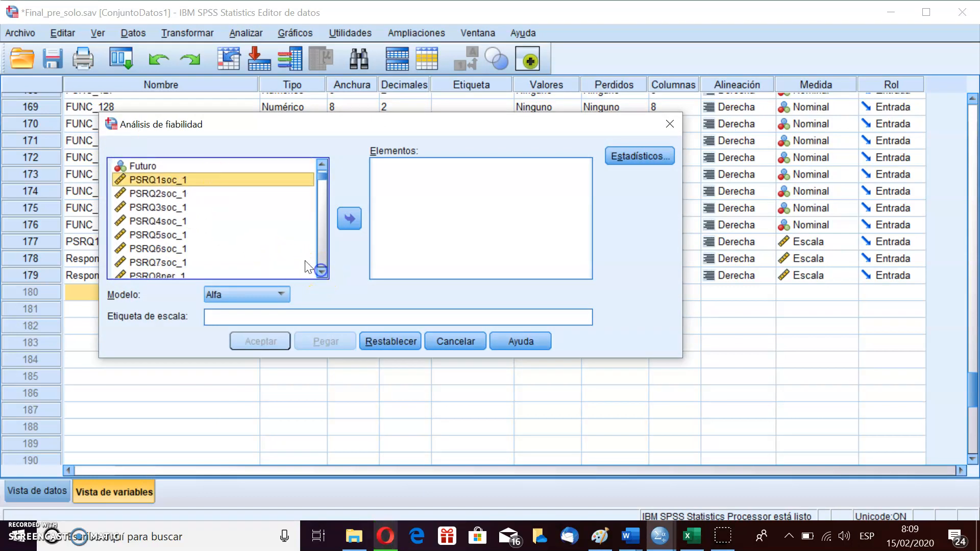
{"action": "left_click", "coordinate": [185, 263], "text": "shift"}
{"action": "left_click", "coordinate": [349, 219]}
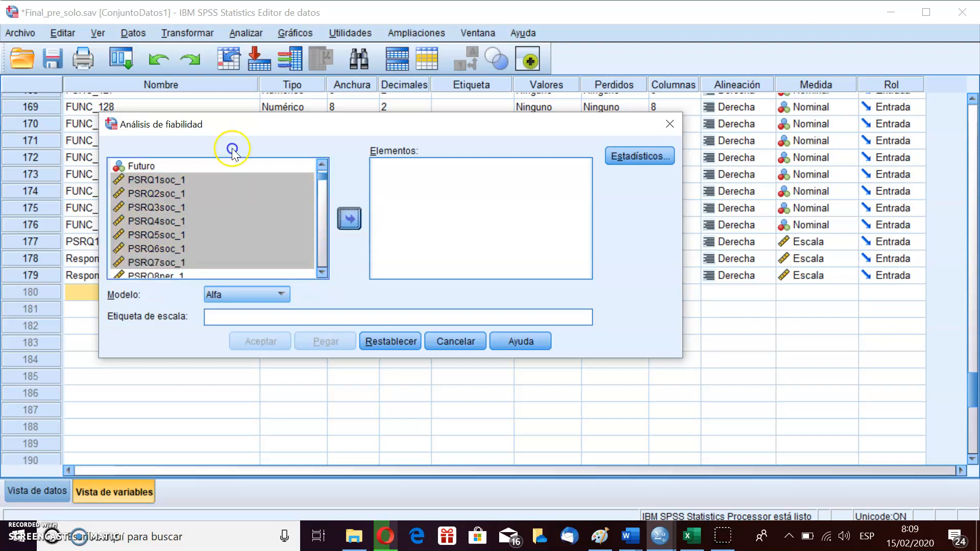
Step: Request the "Escala si se elimina el elemento" descriptives in the reliability analysis statistics
{"action": "left_click", "coordinate": [625, 158]}
{"action": "left_click", "coordinate": [364, 192]}
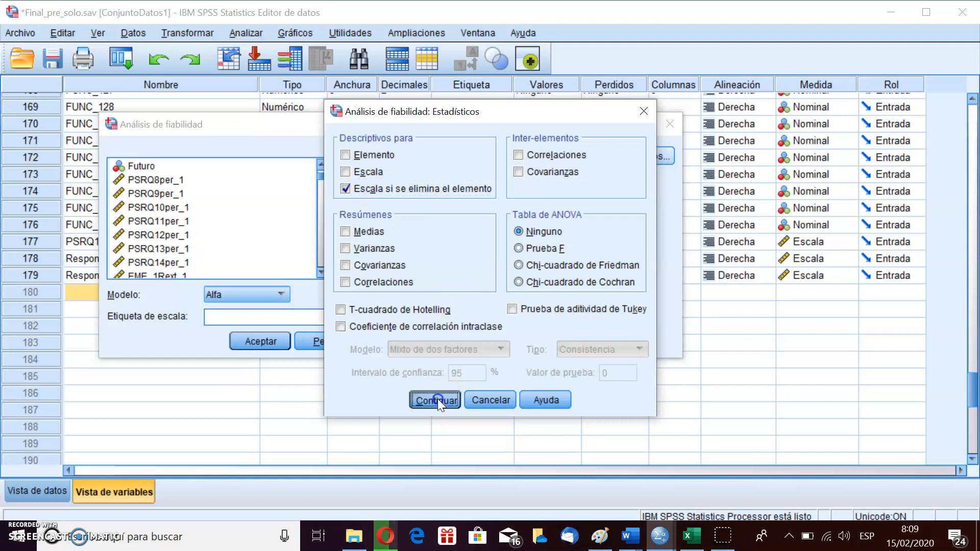
Step: Run the reliability analysis for the seven social items and examine the Cronbach's alpha and item-total statistics tables
{"action": "left_click", "coordinate": [437, 399]}
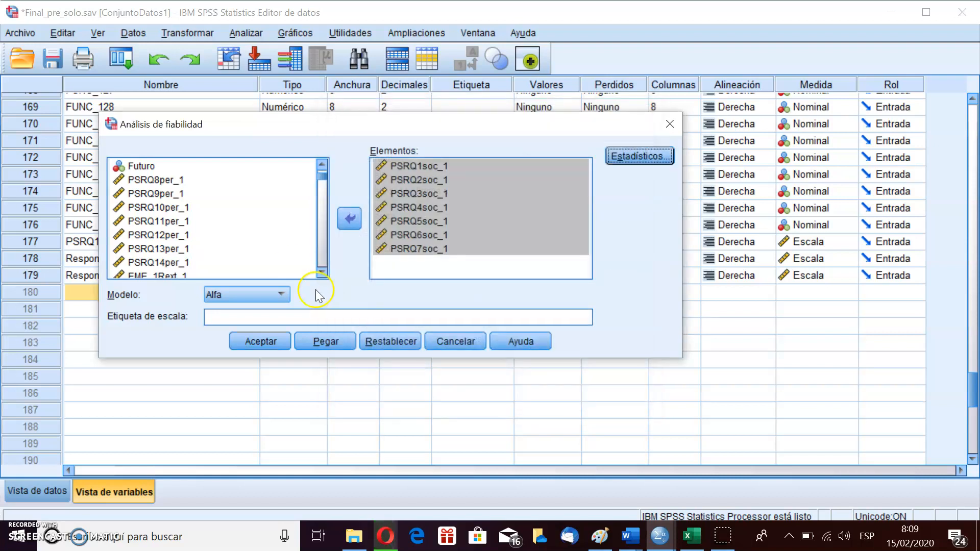
{"action": "left_click", "coordinate": [243, 340]}
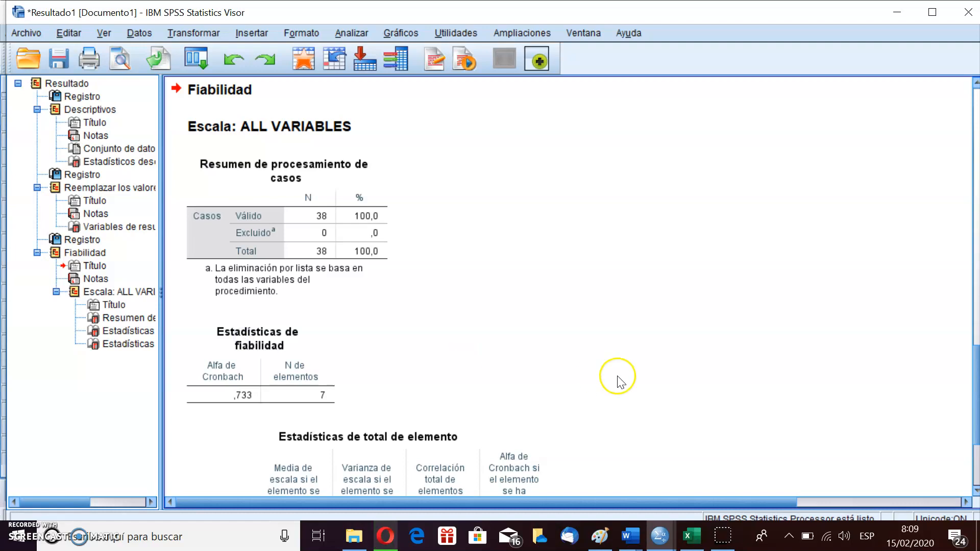
{"action": "left_click_drag", "start_coordinate": [975, 396], "coordinate": [978, 451]}
{"action": "left_click", "coordinate": [553, 354]}
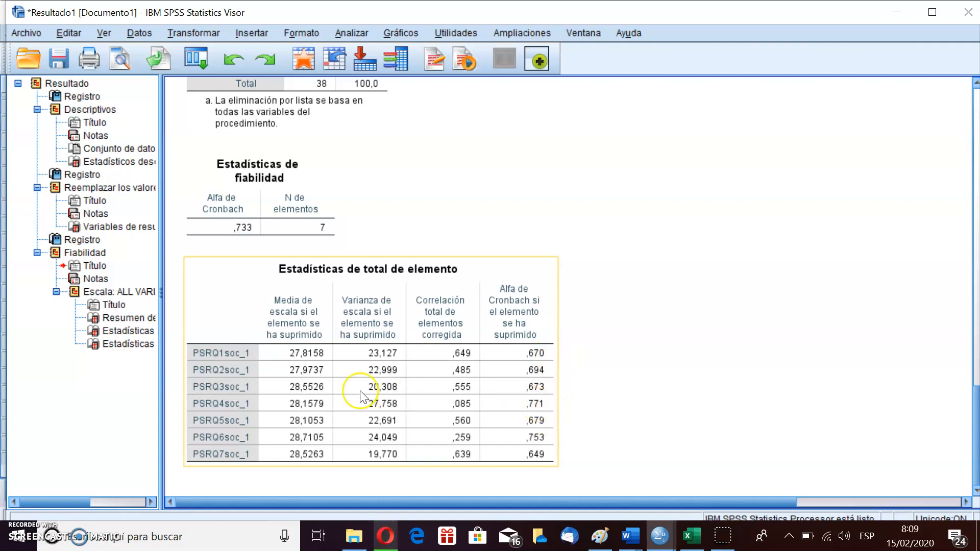
{"action": "left_click", "coordinate": [567, 403]}
{"action": "left_click", "coordinate": [555, 411]}
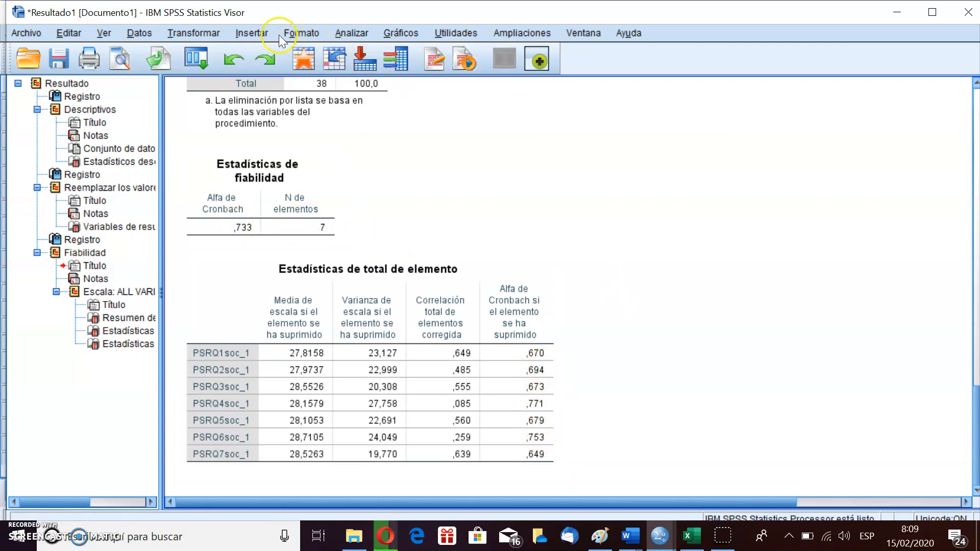
Step: Start another reliability analysis and remove the seven social items, PSRQ1soc_1 through PSRQ7soc_1, from its elements
{"action": "left_click", "coordinate": [343, 32]}
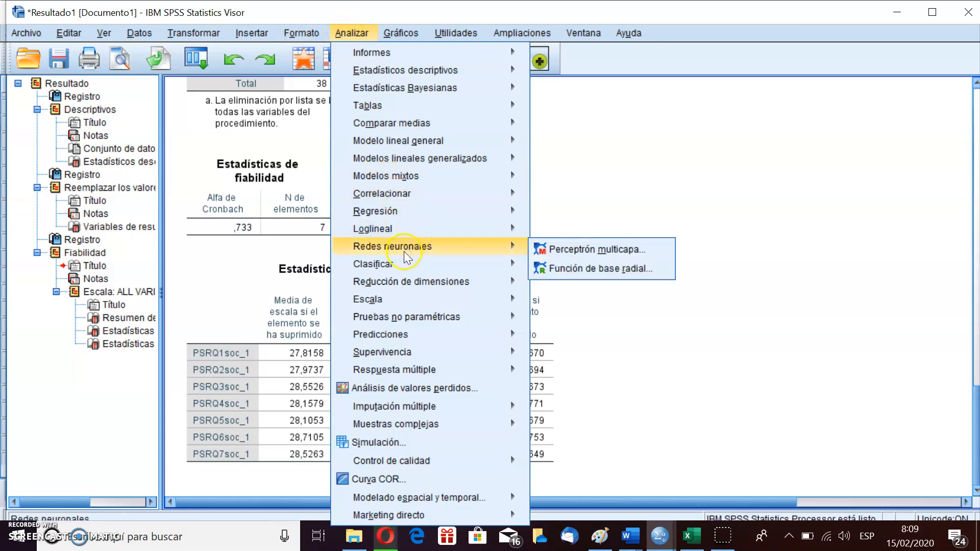
{"action": "mouse_move", "coordinate": [406, 300]}
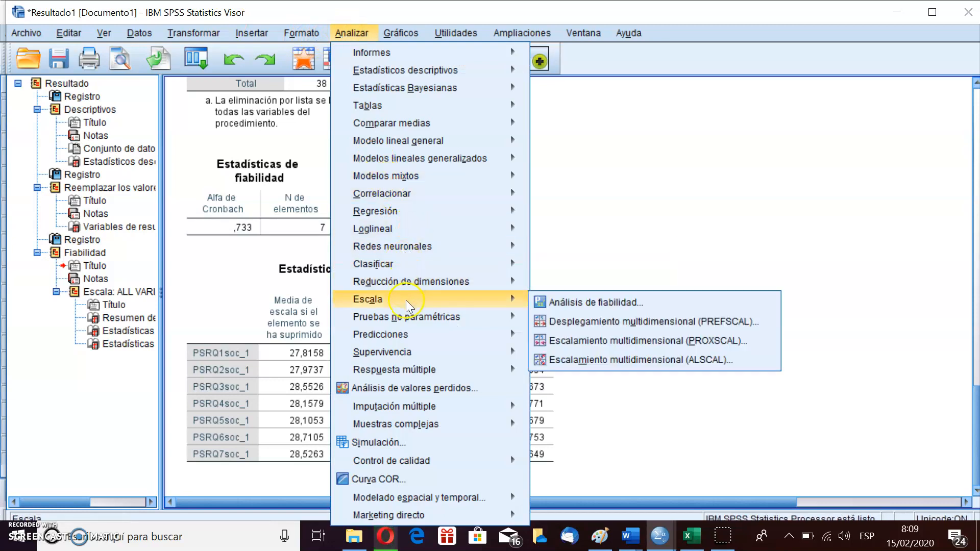
{"action": "left_click", "coordinate": [542, 303]}
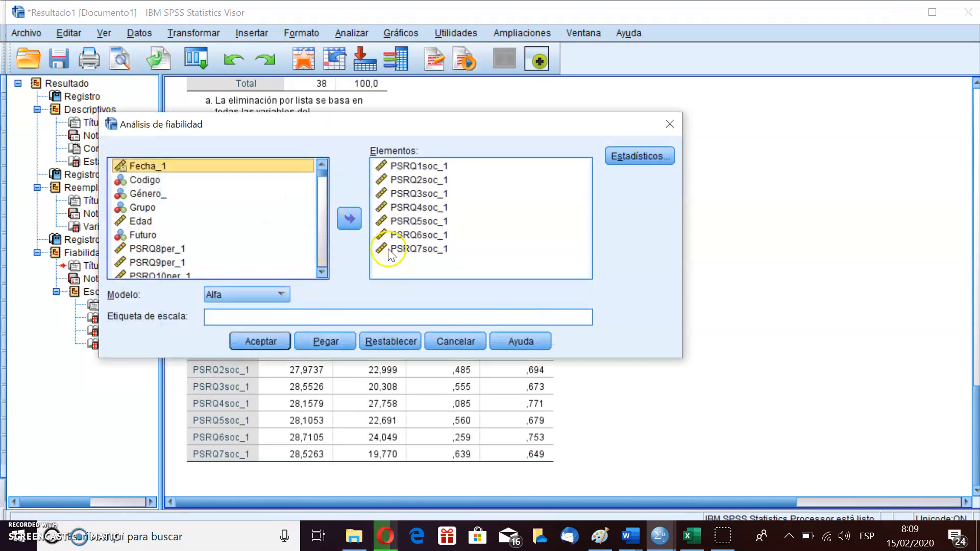
{"action": "left_click", "coordinate": [393, 251]}
{"action": "left_click", "coordinate": [394, 167], "text": "shift"}
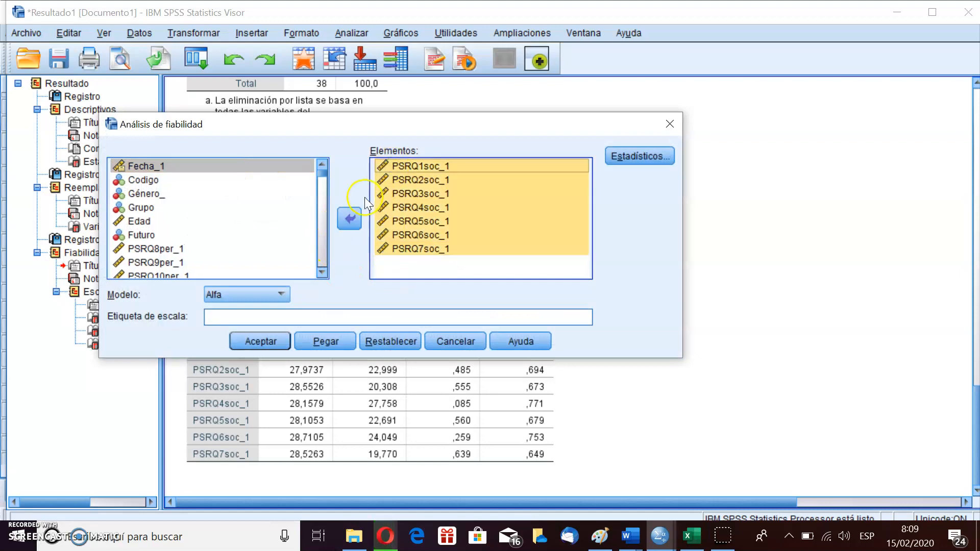
{"action": "left_click", "coordinate": [351, 219]}
Step: Add the personal items PSRQ8per_1 through PSRQ14per_1 as elements of the reliability analysis, leaving out PSRQ11per_1
{"action": "left_click", "coordinate": [322, 272]}
{"action": "left_click", "coordinate": [322, 272]}
{"action": "left_click", "coordinate": [321, 272]}
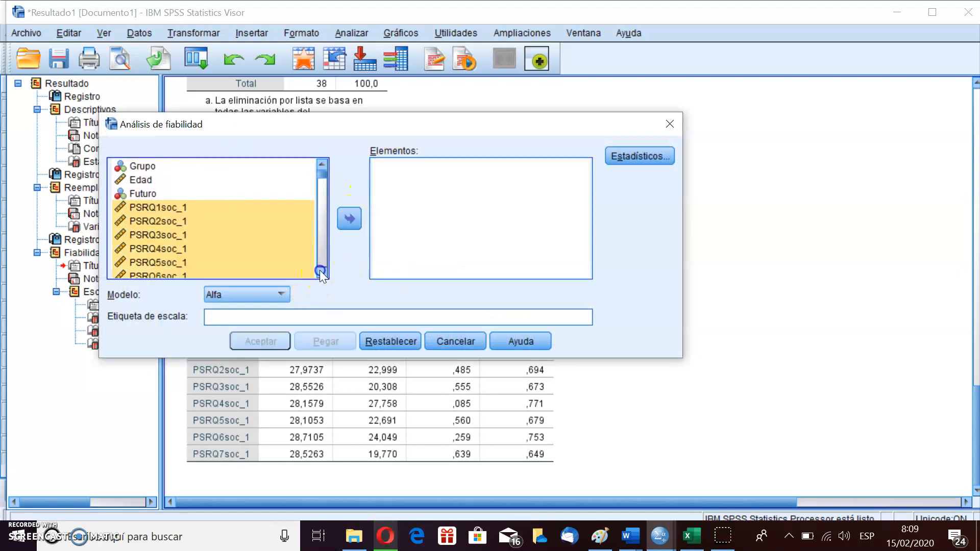
{"action": "left_click", "coordinate": [170, 193]}
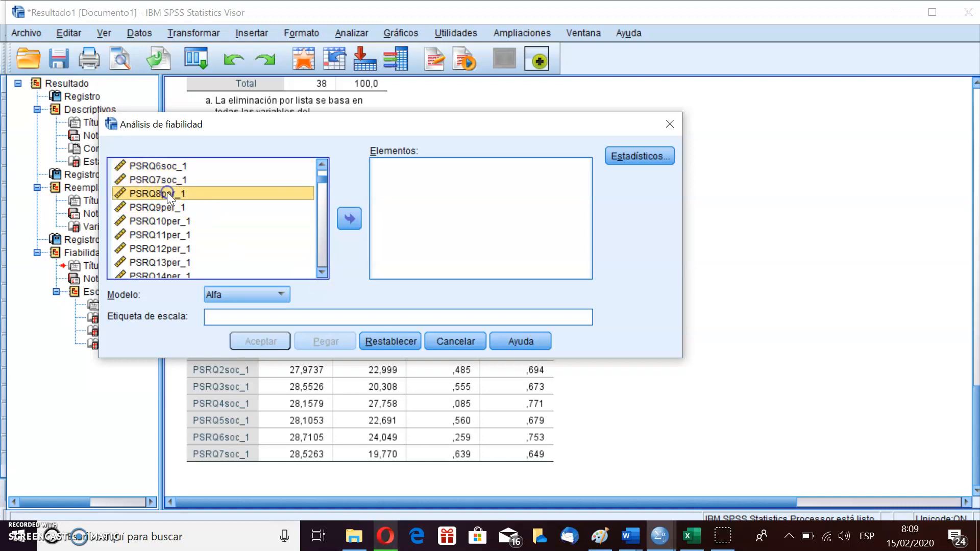
{"action": "left_click", "coordinate": [169, 274], "text": "shift"}
{"action": "left_click", "coordinate": [176, 235], "text": "ctrl"}
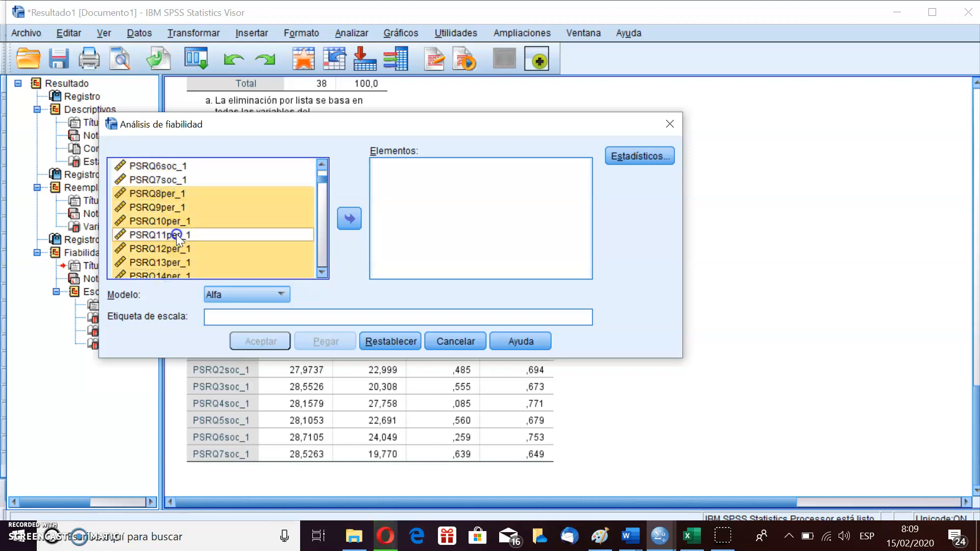
{"action": "left_click", "coordinate": [349, 218]}
Step: Add the mean-replaced item PSRQ11per_1_1 to the elements, run the reliability analysis and examine its item-total statistics
{"action": "left_click_drag", "start_coordinate": [323, 176], "coordinate": [324, 277]}
{"action": "left_click", "coordinate": [173, 169]}
{"action": "left_click", "coordinate": [204, 244]}
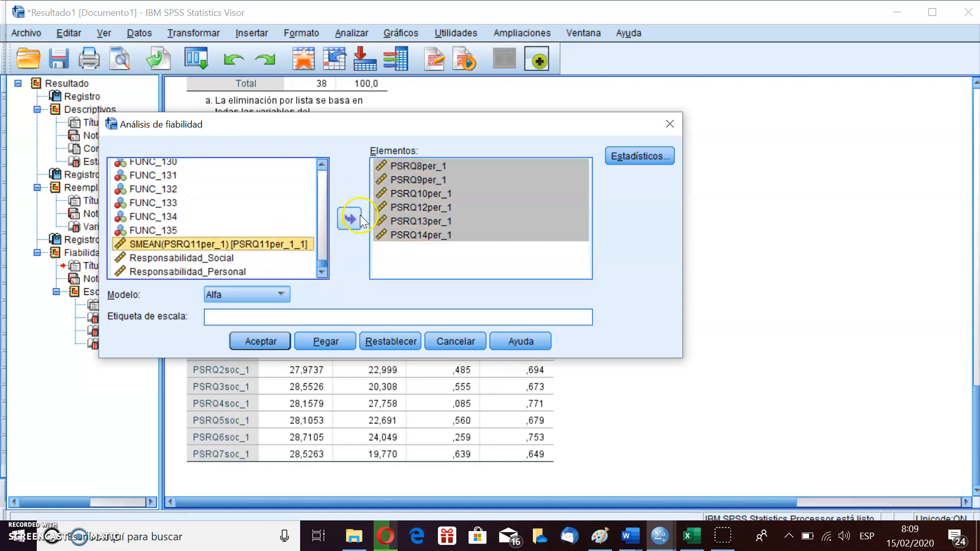
{"action": "left_click", "coordinate": [350, 219]}
{"action": "left_click", "coordinate": [246, 342]}
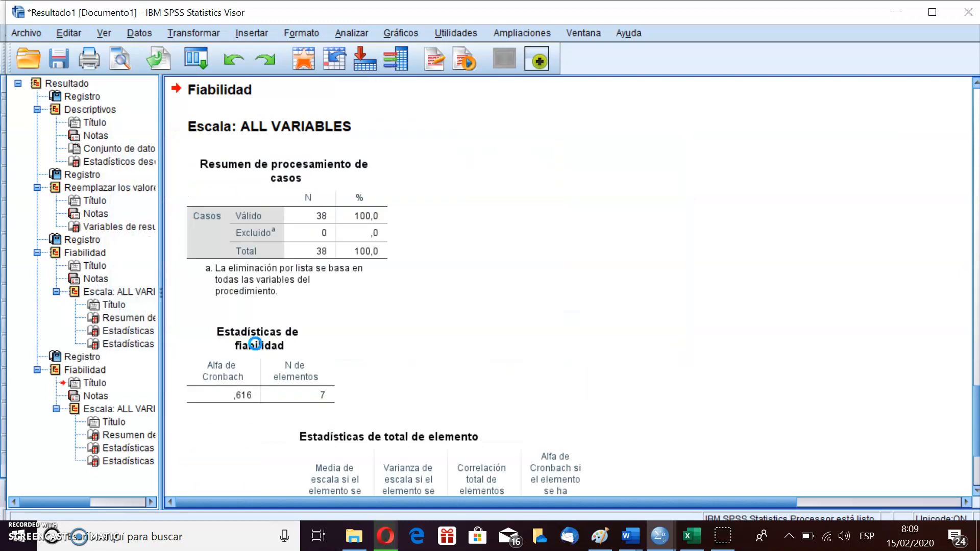
{"action": "left_click_drag", "start_coordinate": [976, 425], "coordinate": [975, 456]}
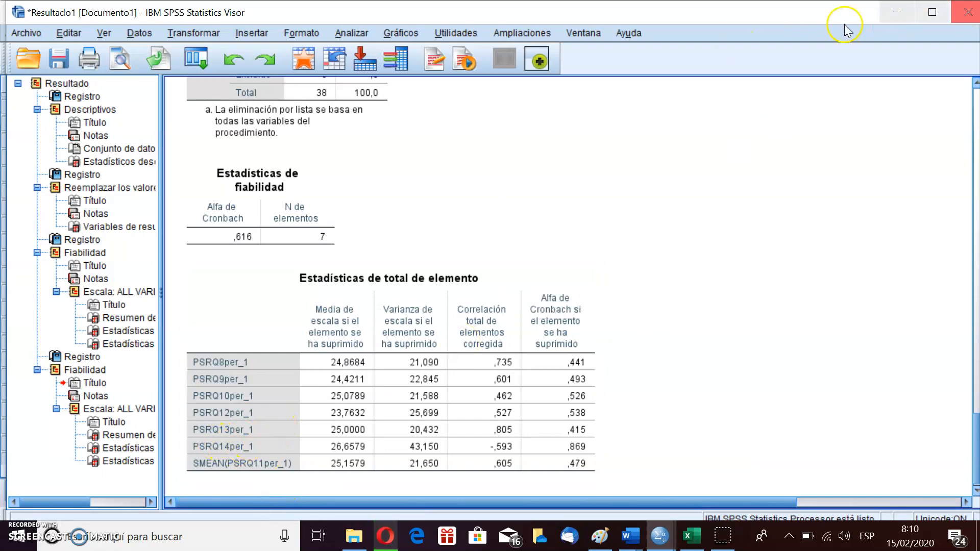
Step: Return from the results to the variable definitions and review the Responsabilidad_Social and Responsabilidad_Personal entries
{"action": "left_click", "coordinate": [882, 21]}
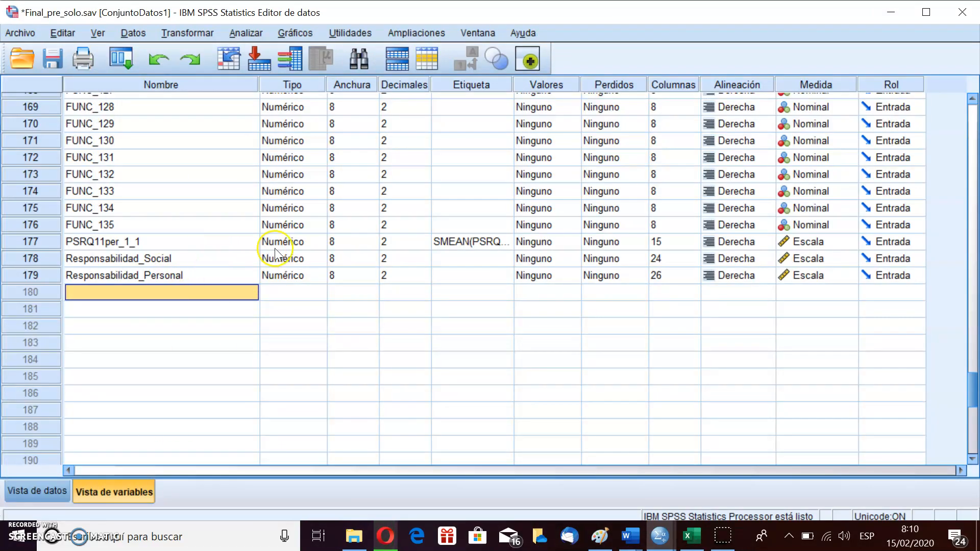
{"action": "left_click_drag", "start_coordinate": [176, 263], "coordinate": [175, 389]}
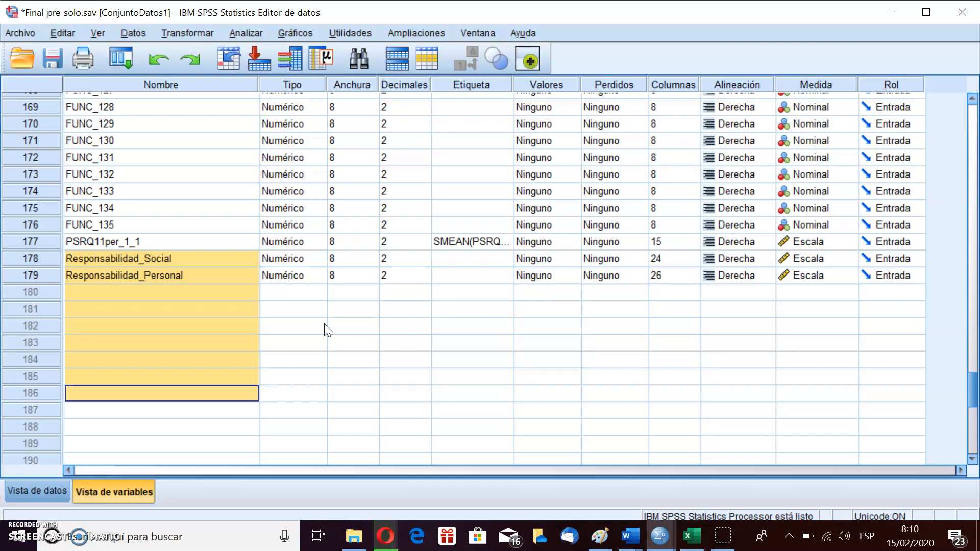
{"action": "left_click", "coordinate": [357, 324]}
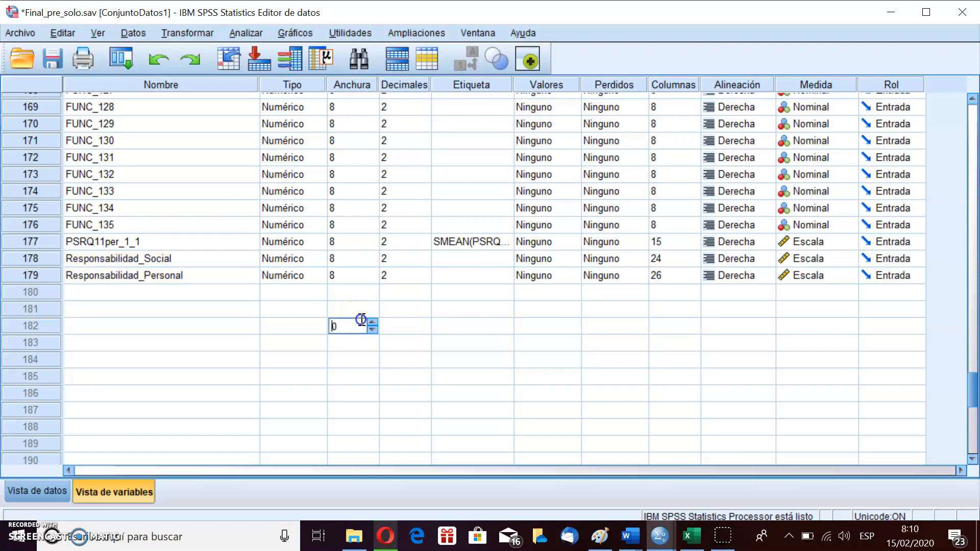